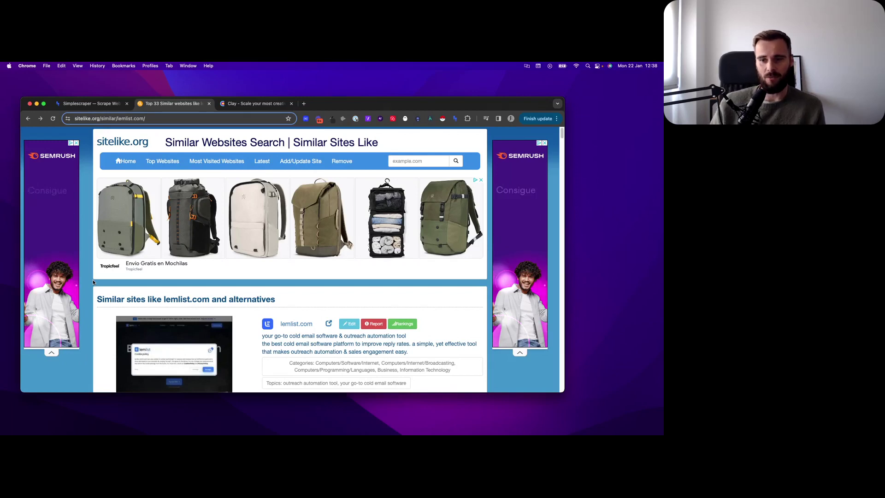
# Switch to the Simplescraper homepage and read its headline about extracting data from websites
pyautogui.scroll(-1, 86, 277)
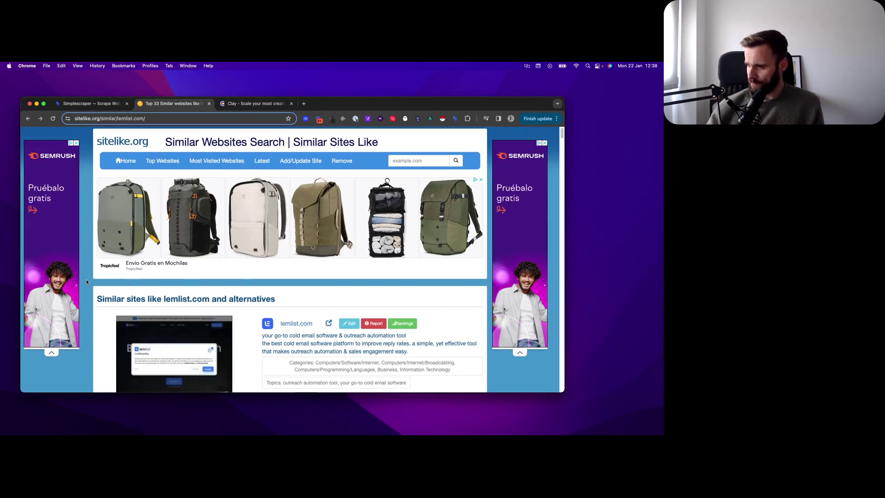
pyautogui.click(77, 105)
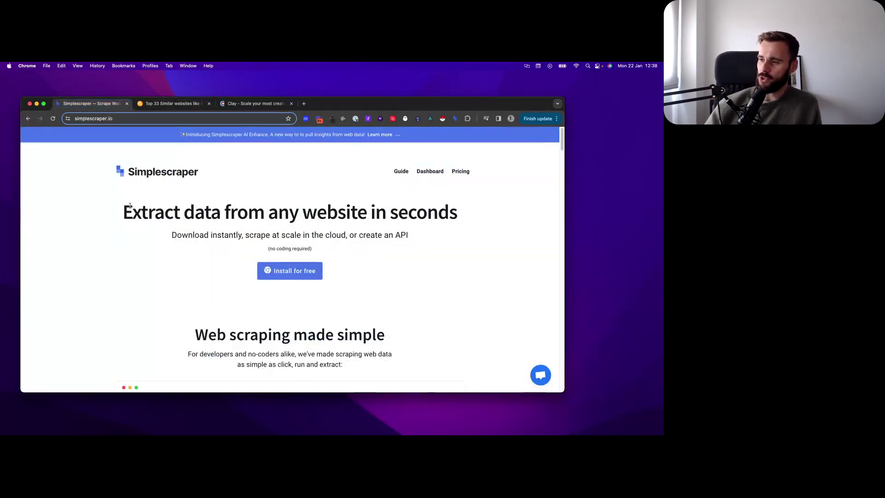
pyautogui.moveTo(137, 209); pyautogui.dragTo(491, 210)
pyautogui.click(359, 218)
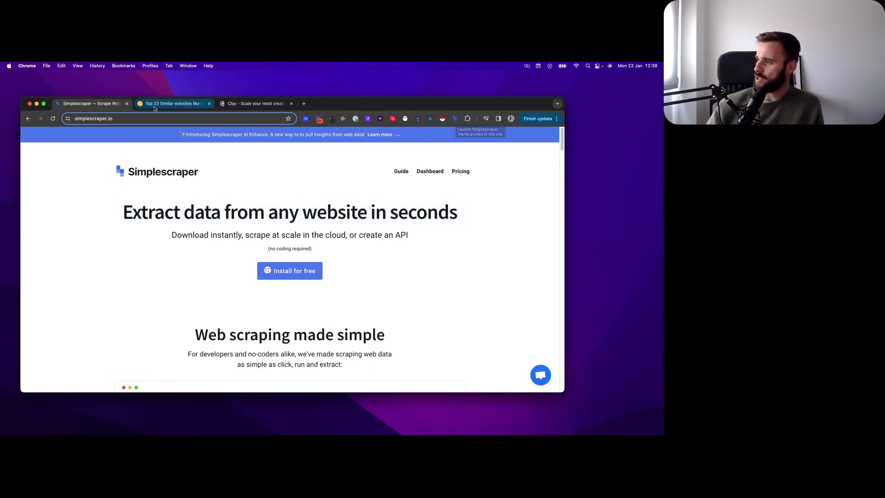
# Return to the sitelike.org page of lemlist.com alternatives and start scraping it with the Simplescraper extension
pyautogui.click(172, 103)
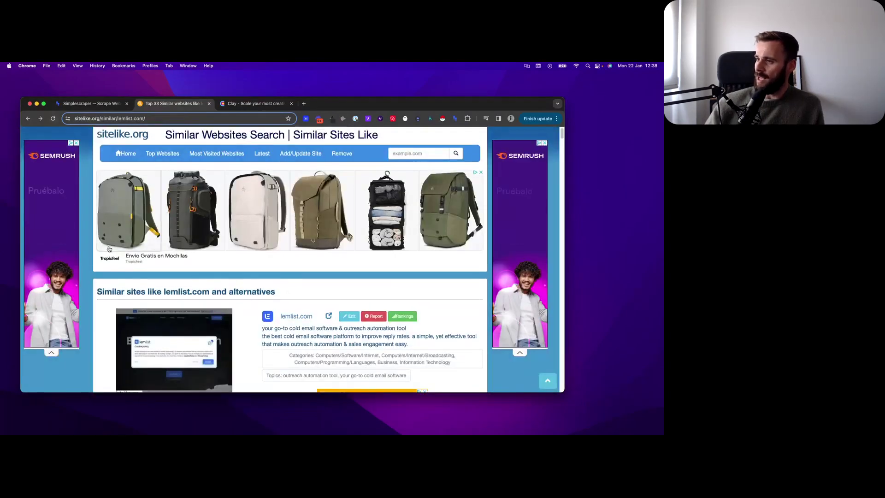
pyautogui.scroll(-5, 378, 160)
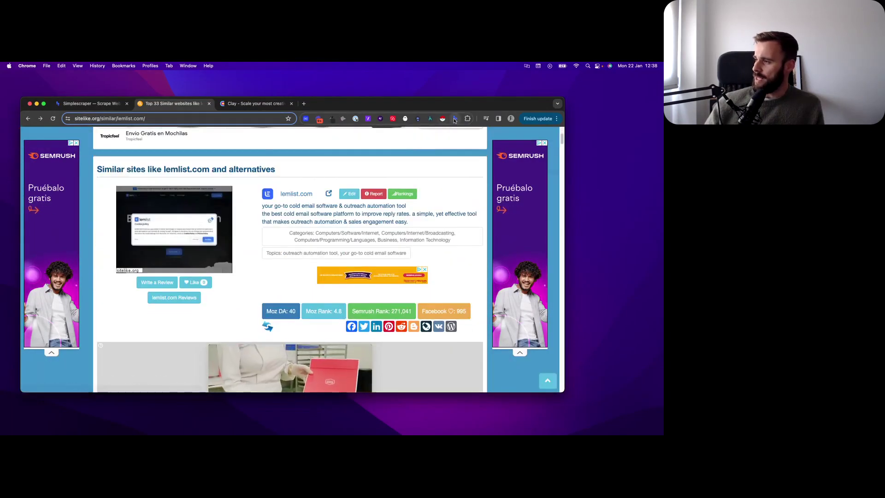
pyautogui.click(454, 119)
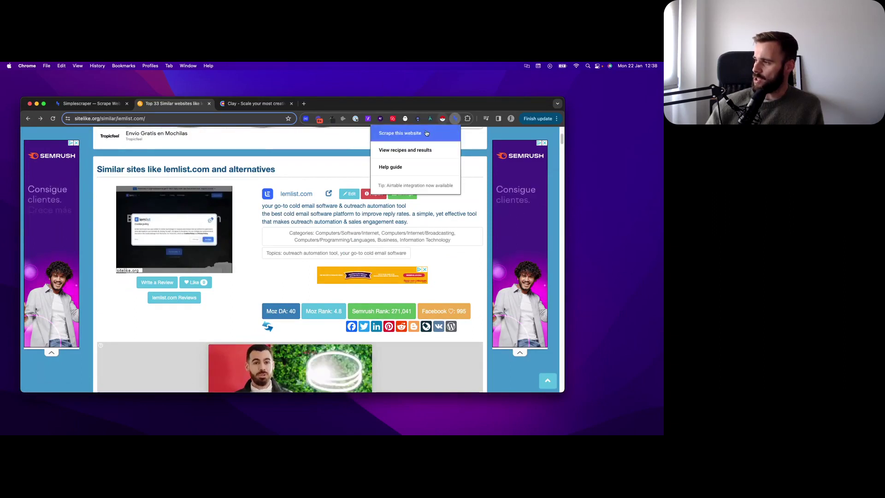
pyautogui.click(400, 133)
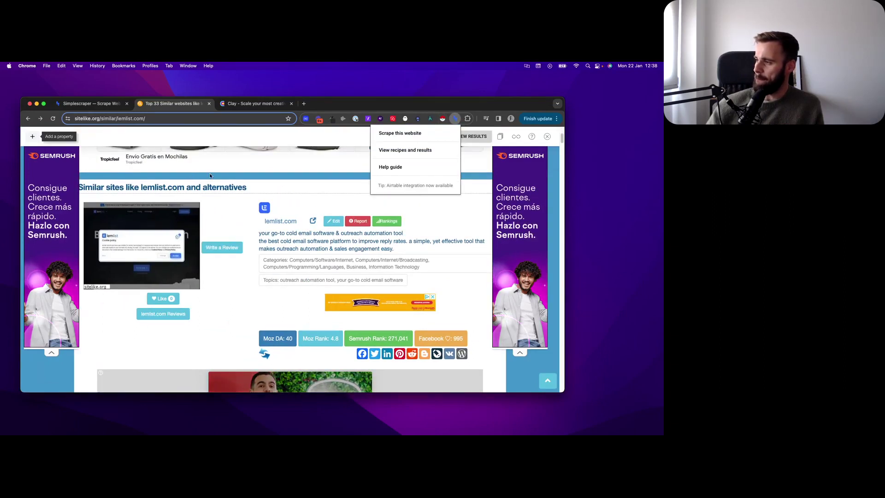
# Add a scraping property and name it link_text_tutorial
pyautogui.click(33, 138)
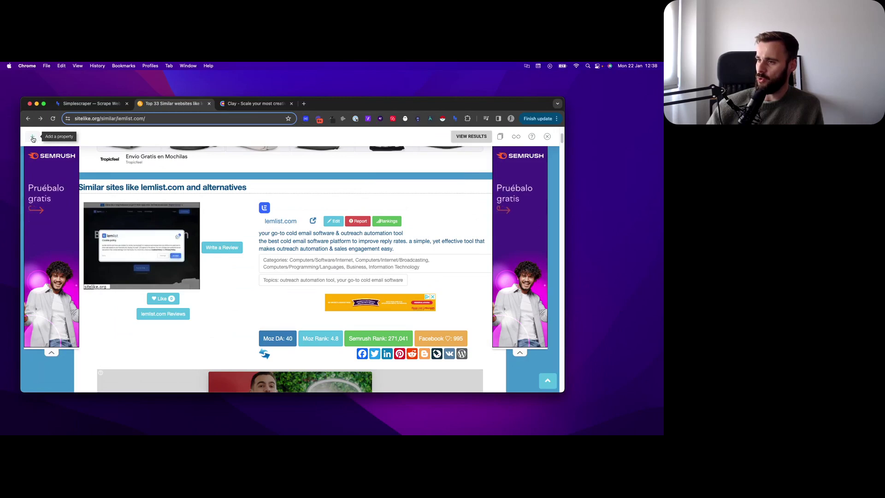
pyautogui.click(22, 139)
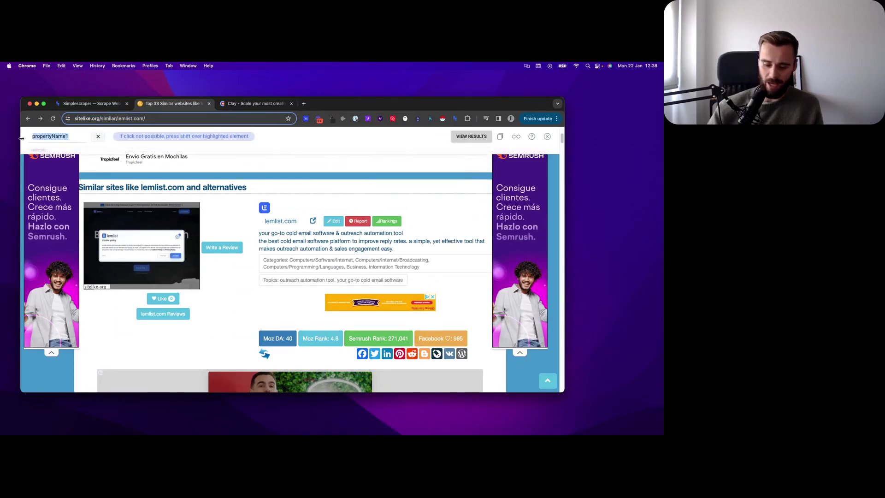
pyautogui.press('BackSpace')
pyautogui.write('link_tex')
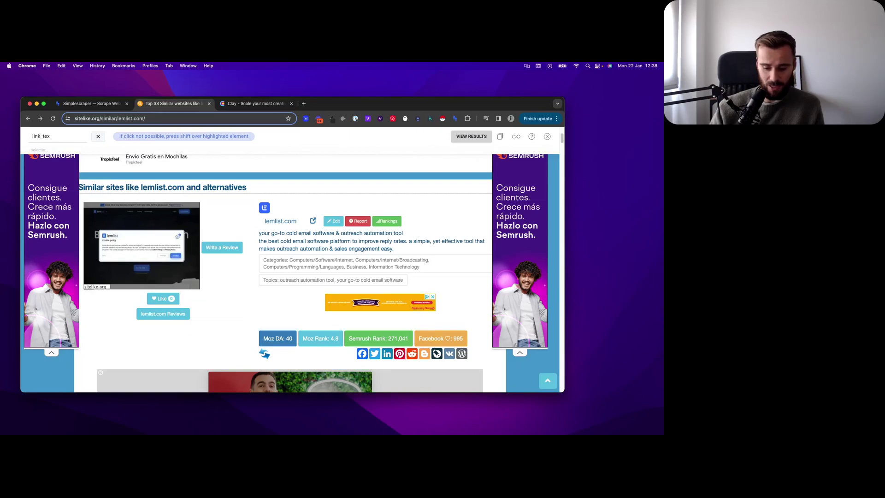
pyautogui.write('t_')
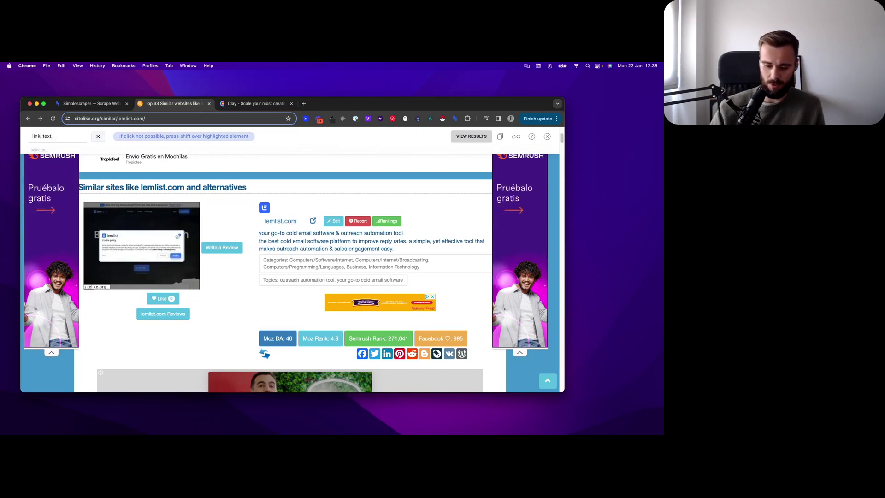
pyautogui.write('tutorial')
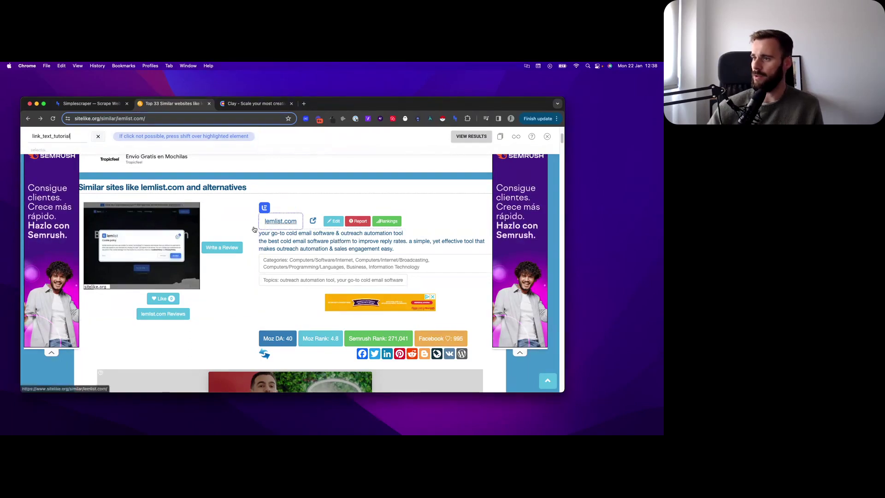
# Pick the mailshake.com link in the alternatives list as the property's element and accept the matching link selection
pyautogui.scroll(-4, 225, 252)
pyautogui.scroll(-1, 193, 299)
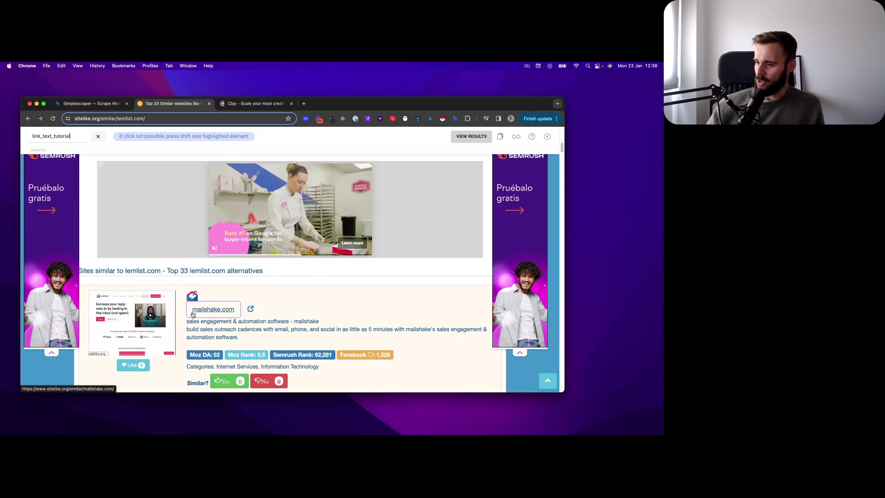
pyautogui.click(193, 315)
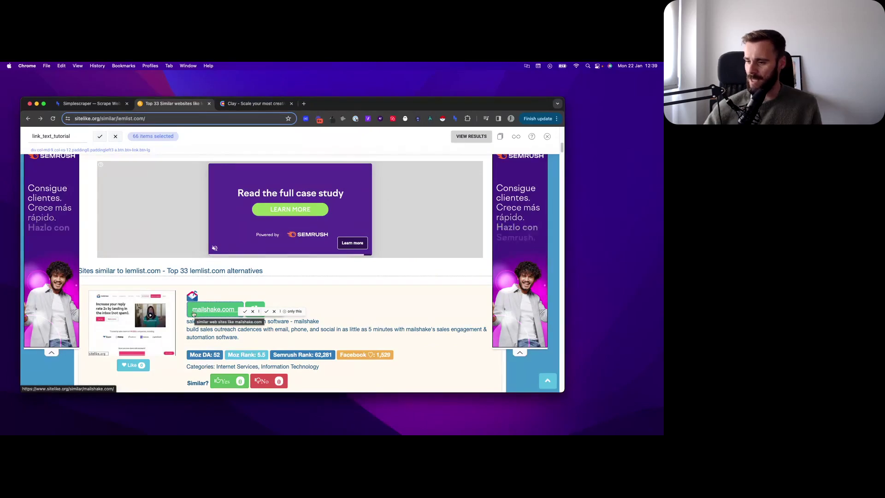
pyautogui.scroll(-5, 216, 313)
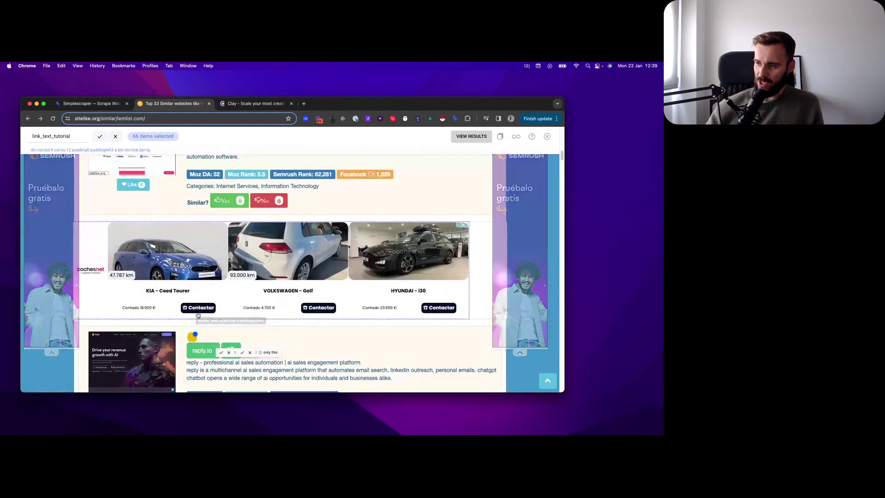
pyautogui.scroll(4, 200, 354)
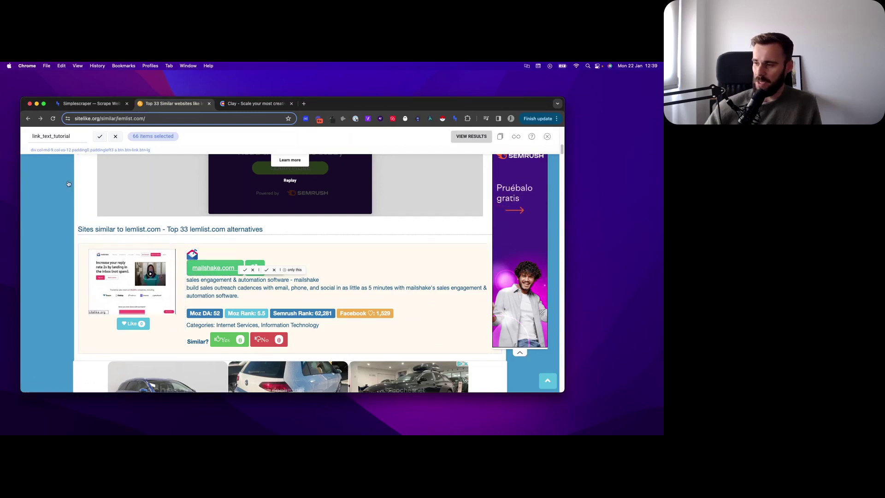
pyautogui.click(99, 139)
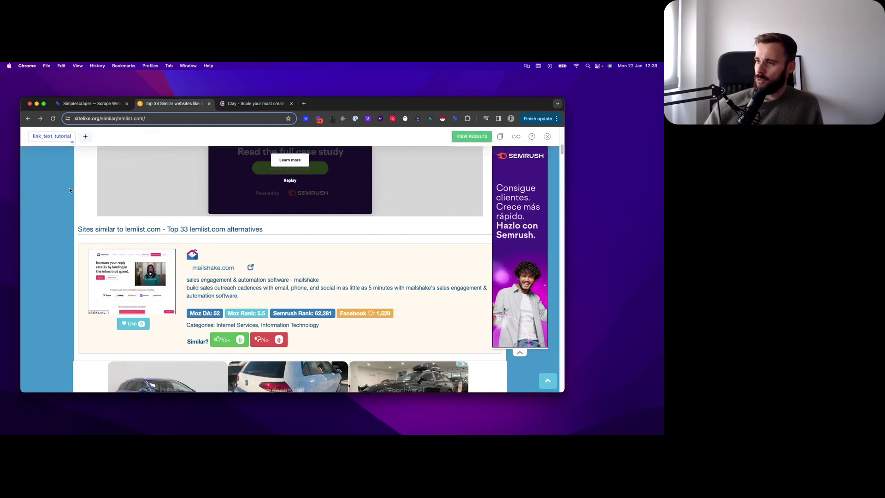
# Examine the full list of sites similar to lemlist.com down to the page footer and back up
pyautogui.scroll(-15, 60, 204)
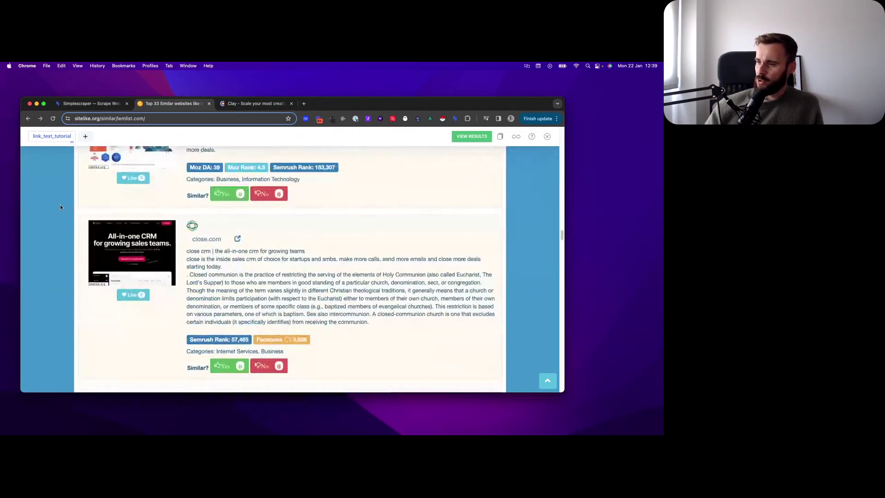
pyautogui.scroll(-15, 60, 206)
pyautogui.scroll(10, 60, 206)
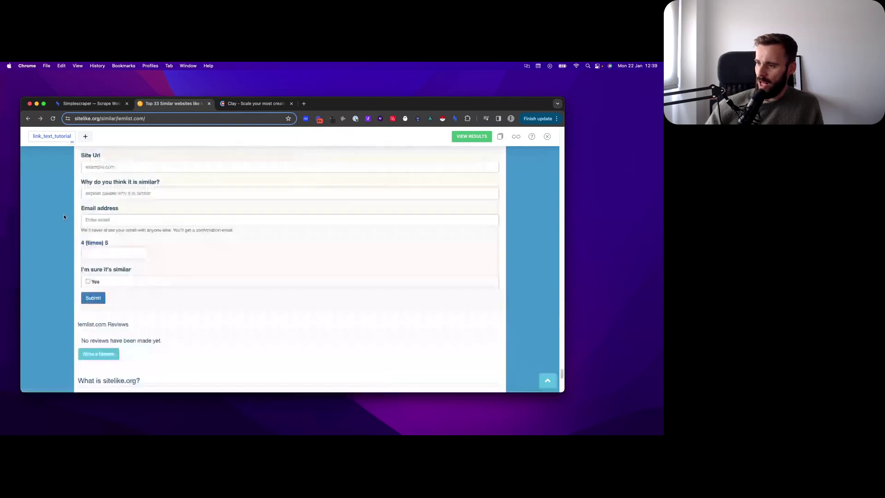
pyautogui.scroll(-3, 63, 214)
pyautogui.scroll(-4, 67, 266)
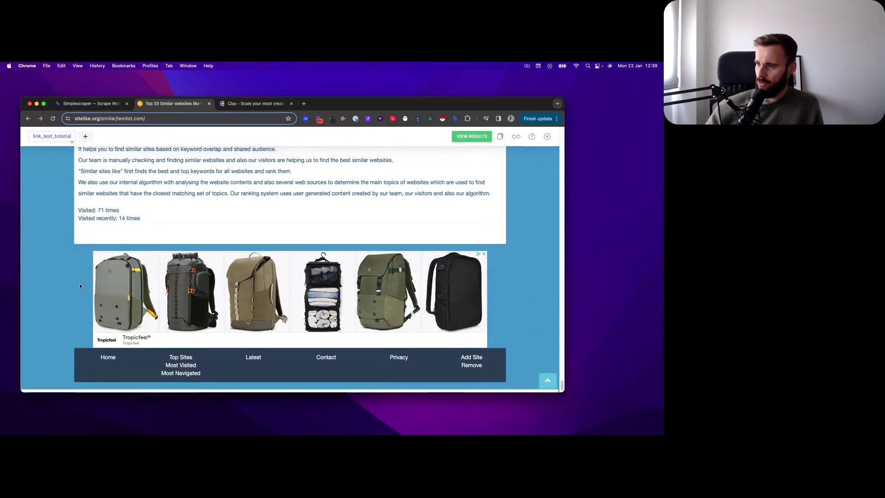
pyautogui.scroll(15, 60, 282)
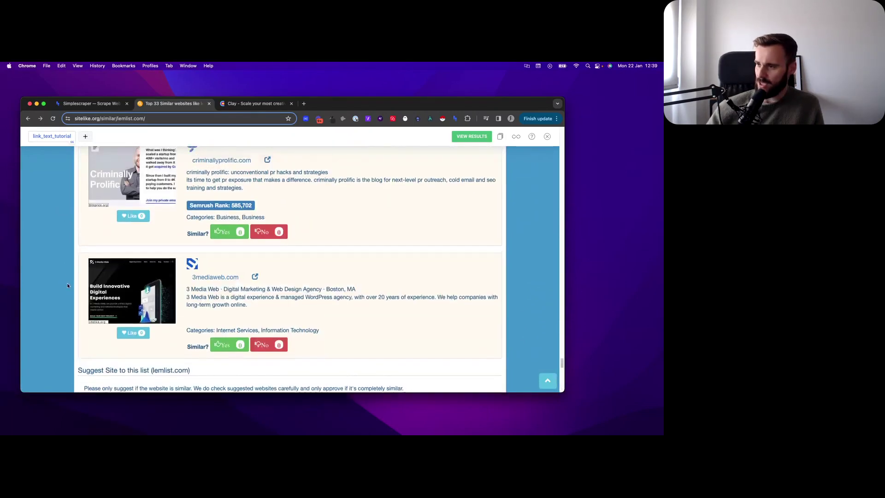
pyautogui.scroll(-2, 57, 281)
pyautogui.scroll(7, 62, 284)
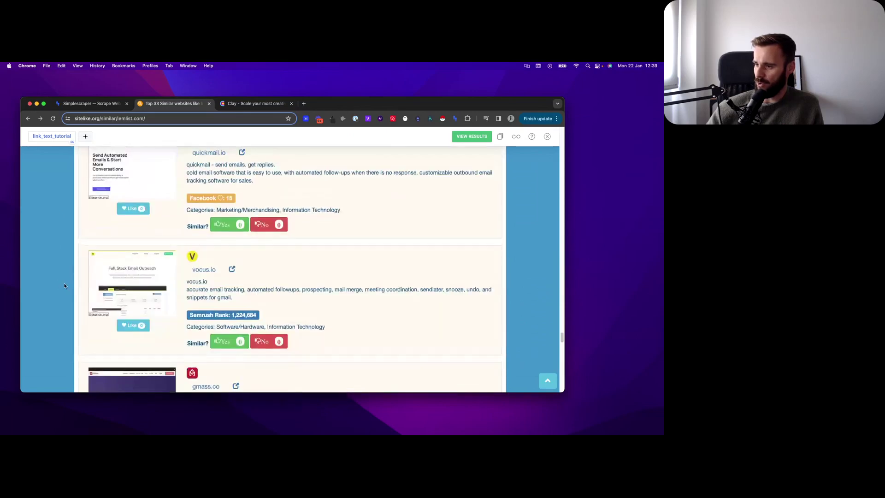
pyautogui.scroll(-2, 67, 285)
pyautogui.scroll(10, 67, 286)
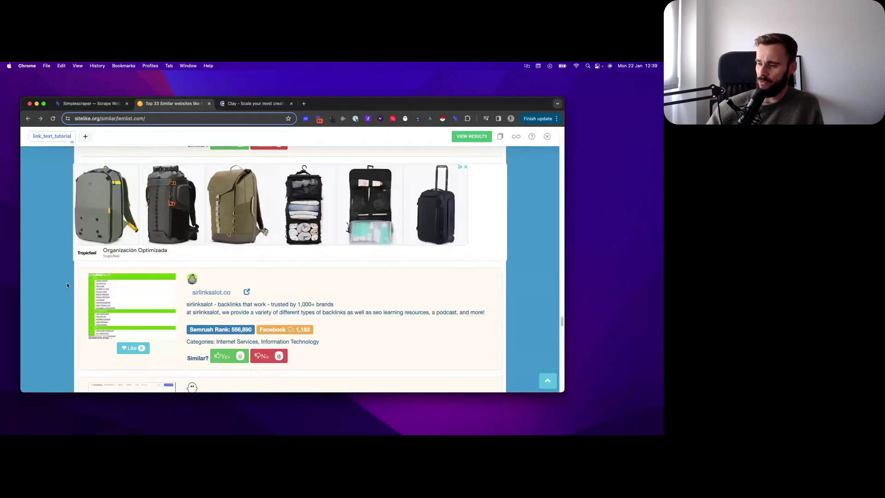
pyautogui.scroll(20, 66, 286)
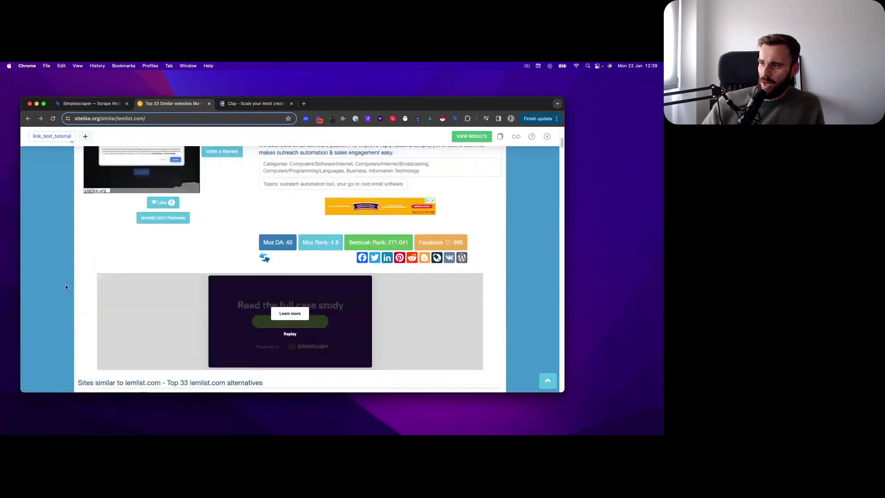
pyautogui.scroll(-3, 62, 261)
pyautogui.scroll(3, 62, 259)
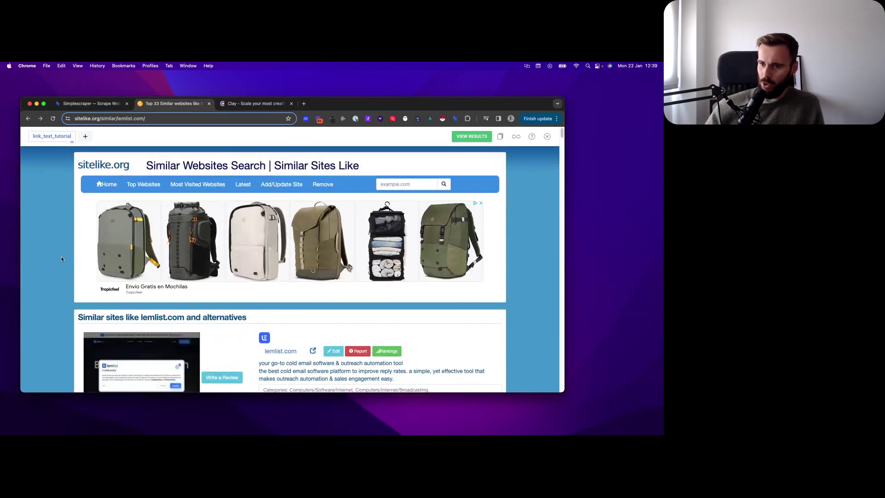
# Open the extraction results and check the table preview of site names and links against the sitelike.org page
pyautogui.click(468, 137)
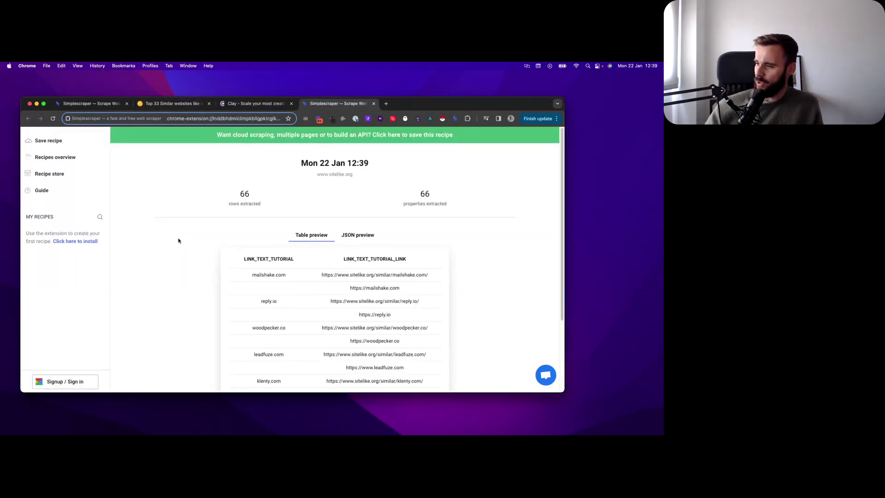
pyautogui.scroll(-2, 259, 258)
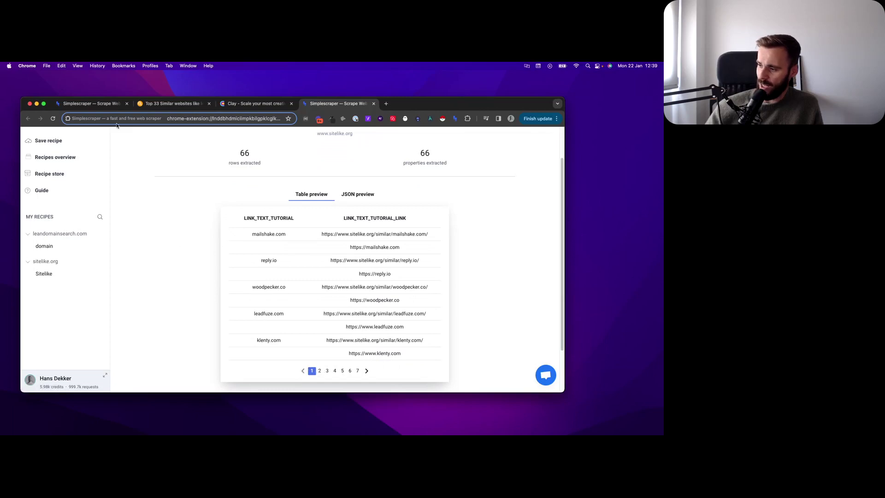
pyautogui.click(90, 103)
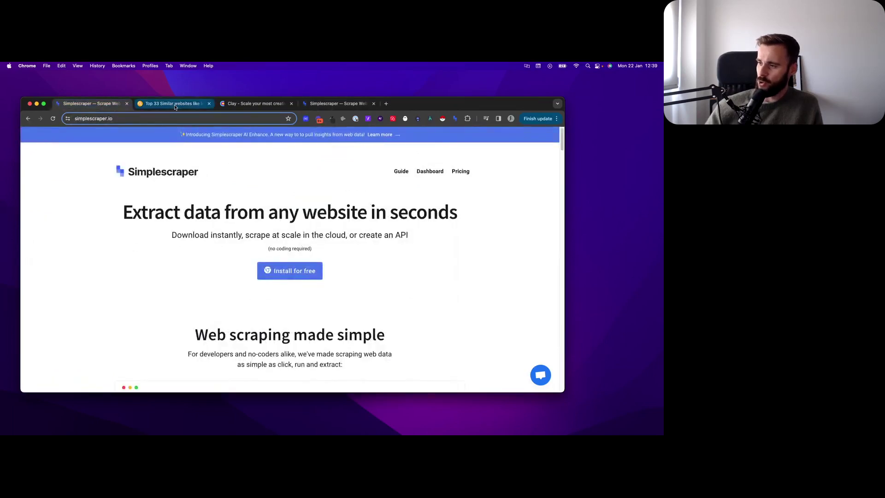
pyautogui.click(174, 105)
pyautogui.scroll(-1, 70, 243)
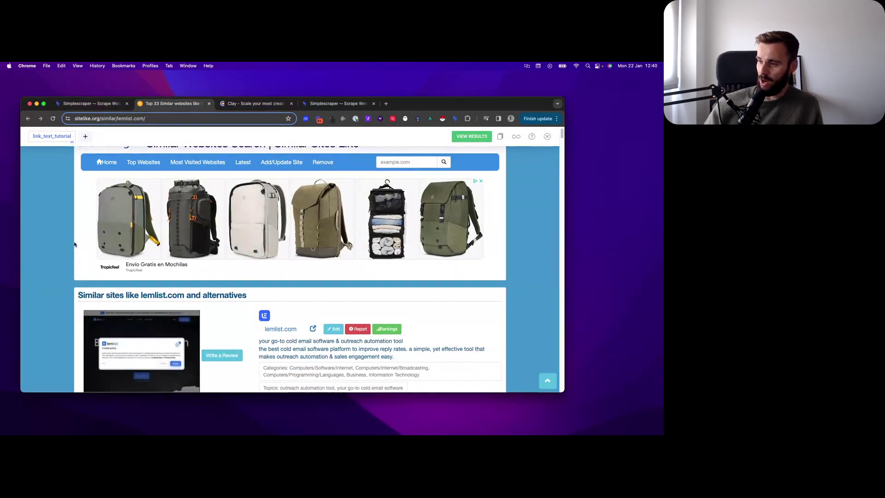
pyautogui.click(325, 103)
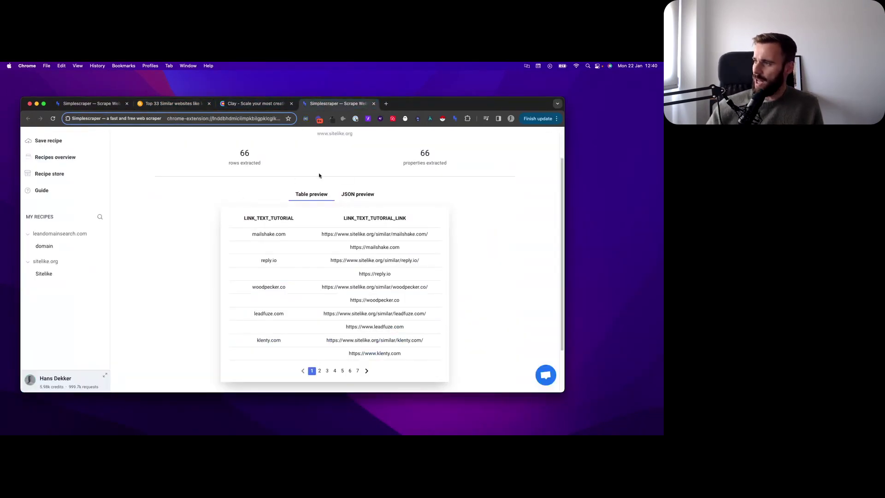
pyautogui.scroll(-1, 197, 235)
pyautogui.scroll(3, 199, 242)
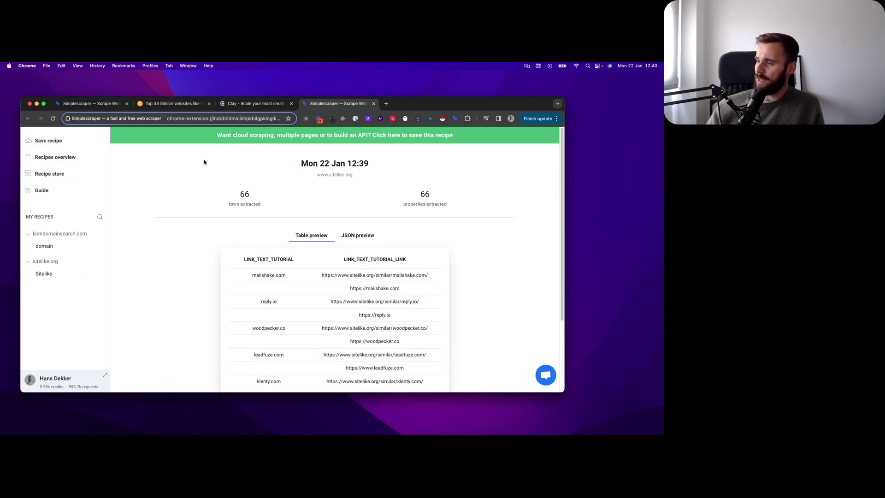
pyautogui.scroll(-3, 204, 161)
pyautogui.scroll(3, 205, 188)
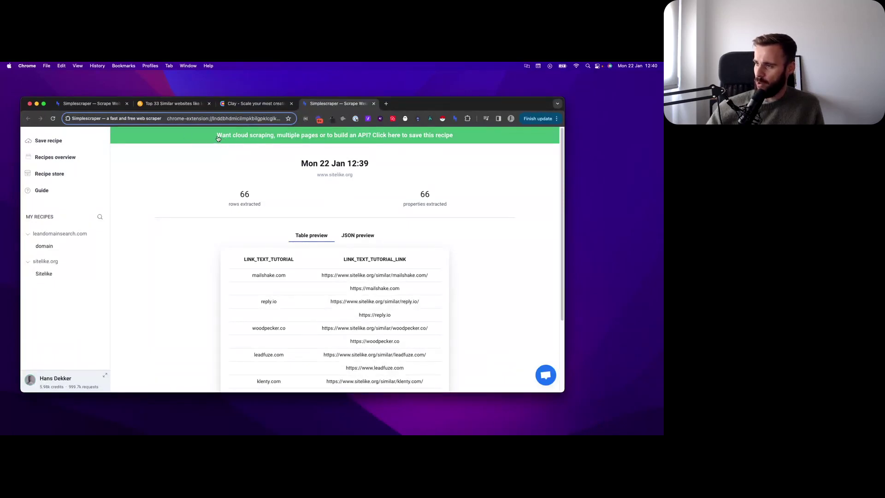
# Save the scrape as a recipe named Sitelike Tutorial, reviewing the advanced options and leaving them at their defaults
pyautogui.click(218, 137)
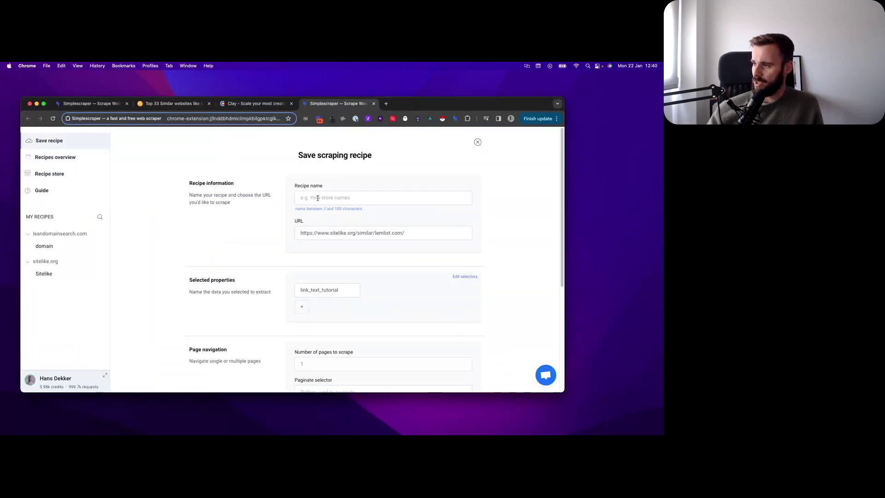
pyautogui.write('Sitelike Tutorial')
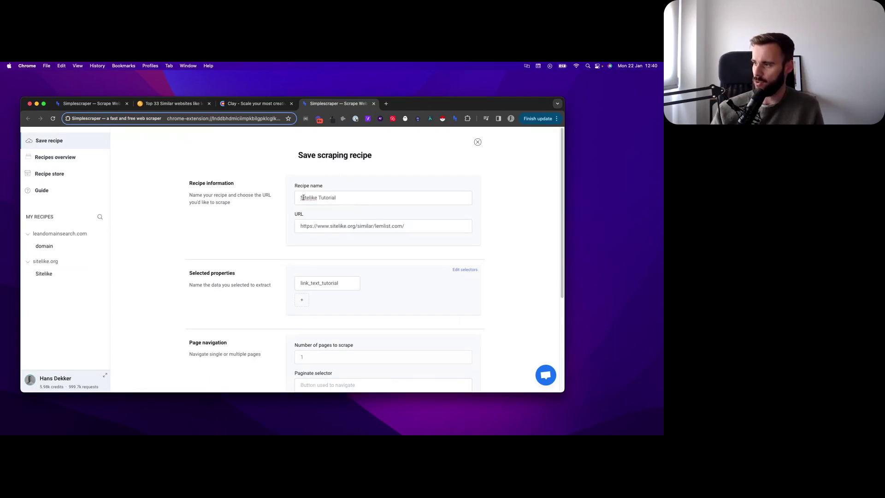
pyautogui.scroll(-5, 286, 229)
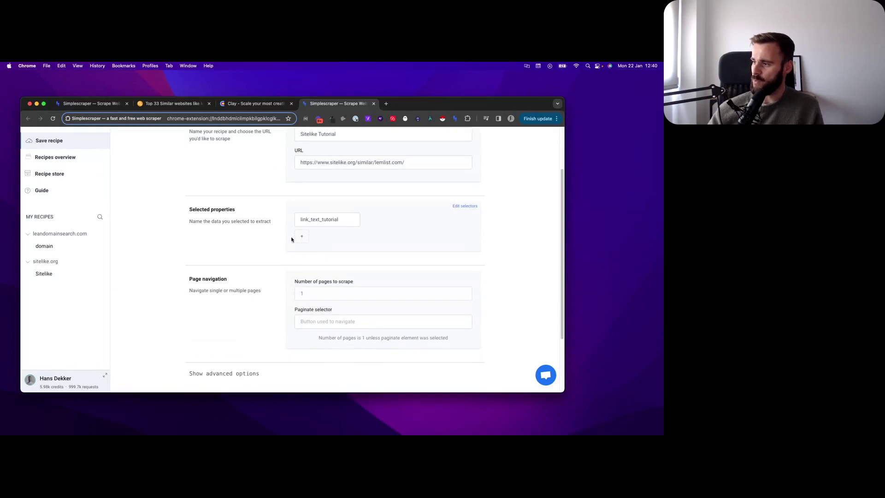
pyautogui.click(239, 312)
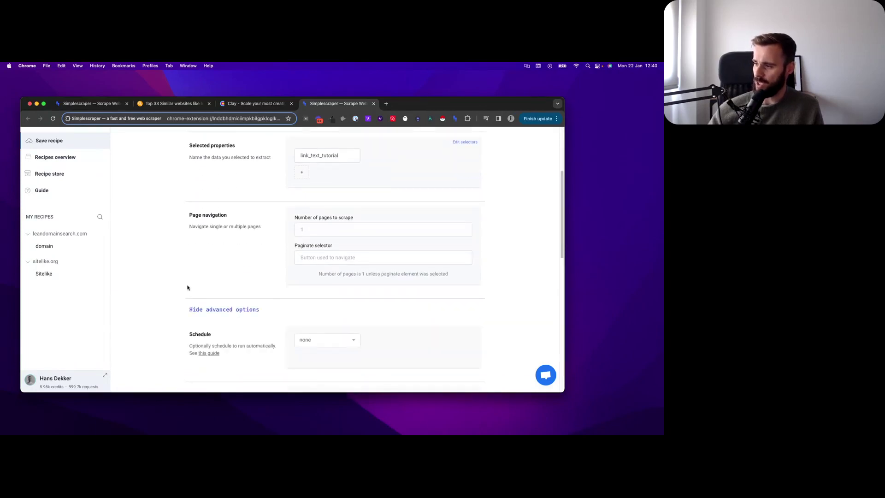
pyautogui.scroll(-3, 271, 269)
pyautogui.scroll(-5, 259, 265)
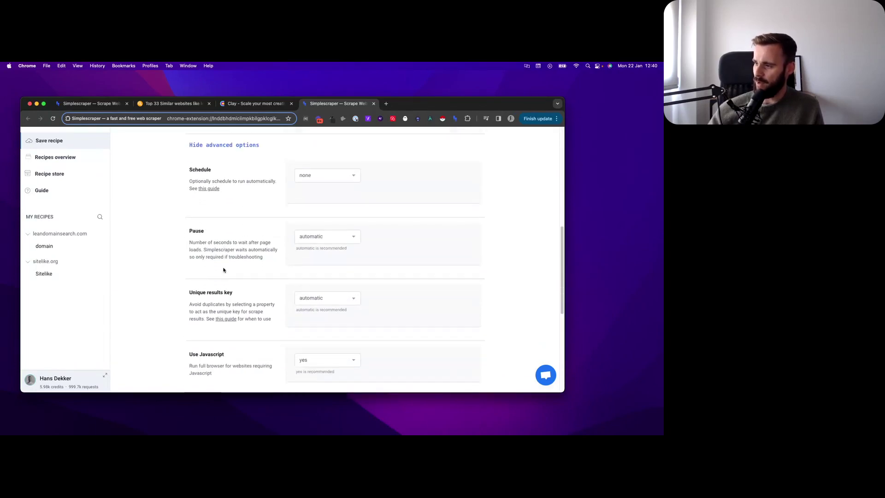
pyautogui.scroll(-8, 171, 280)
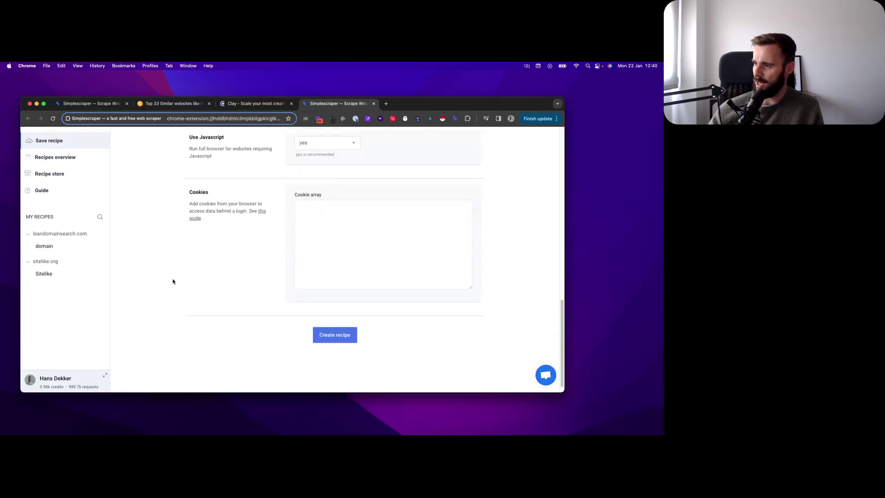
pyautogui.click(325, 325)
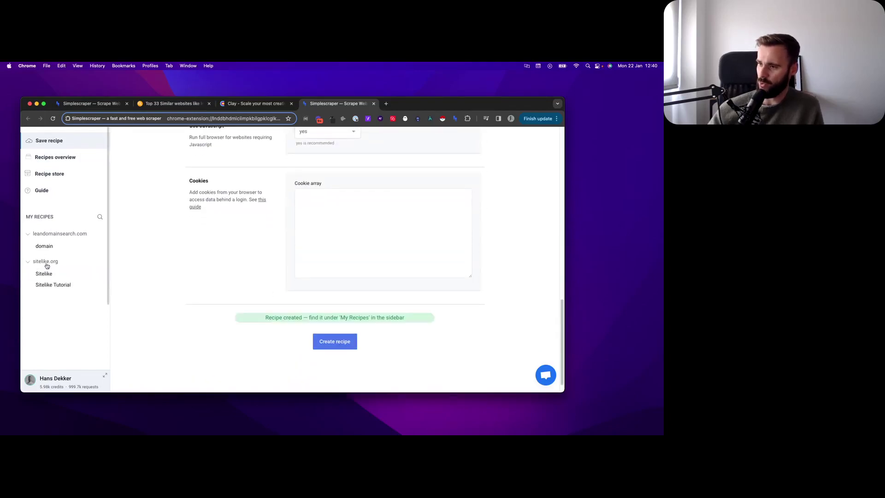
# Open the saved Sitelike Tutorial recipe and run it
pyautogui.click(54, 285)
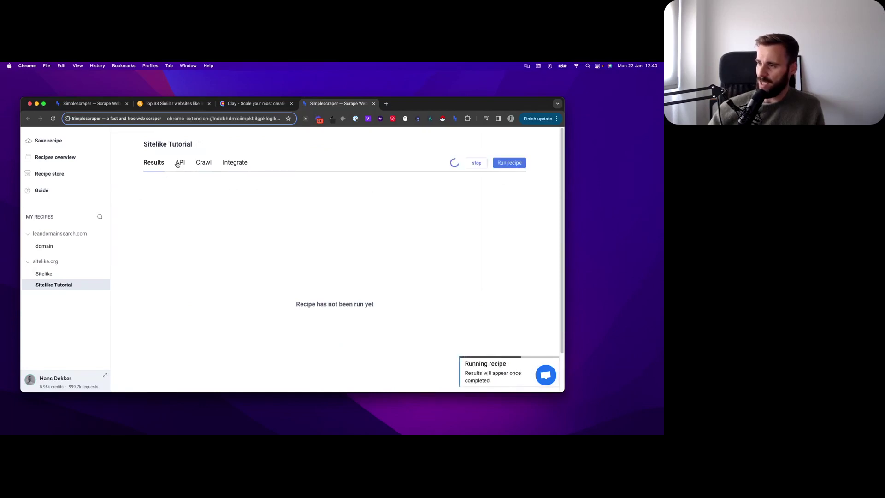
pyautogui.click(153, 164)
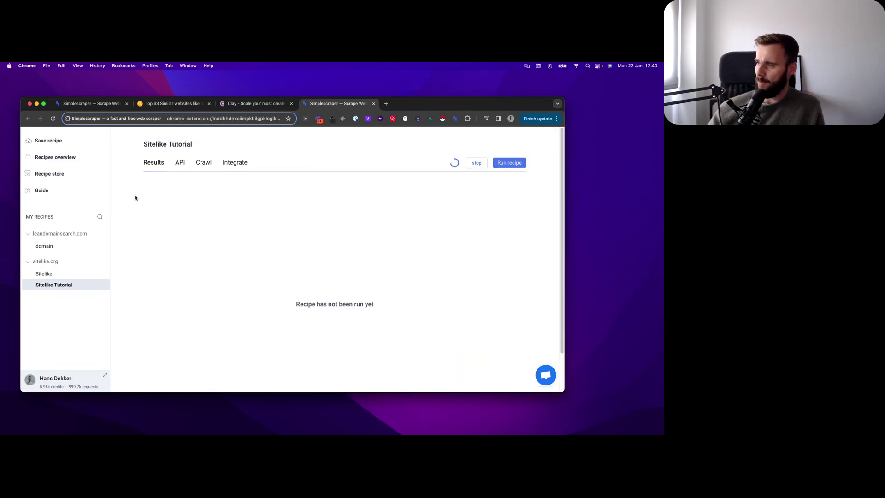
# Switch to Clay and log in to the workspace
pyautogui.click(249, 107)
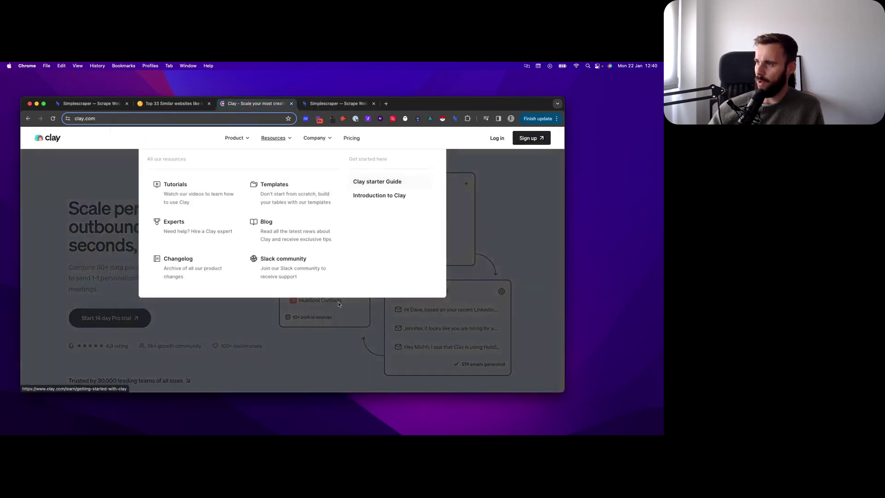
pyautogui.click(492, 137)
pyautogui.click(309, 151)
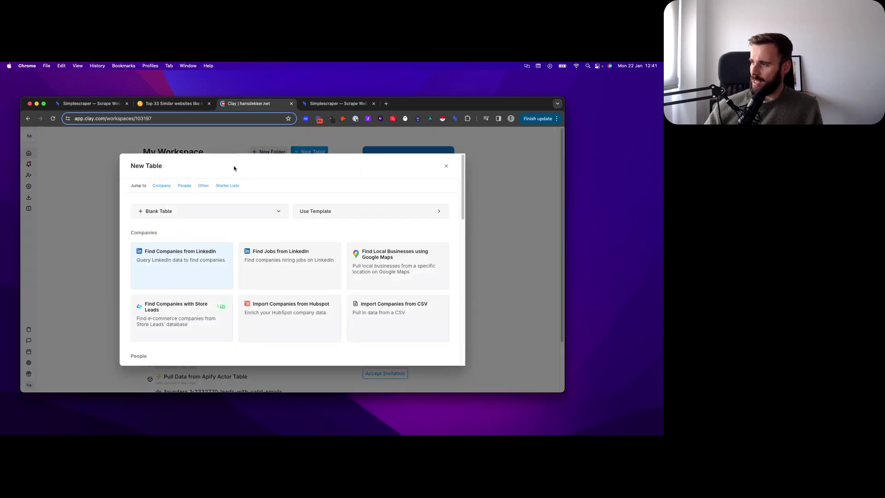
pyautogui.click(173, 210)
pyautogui.click(170, 251)
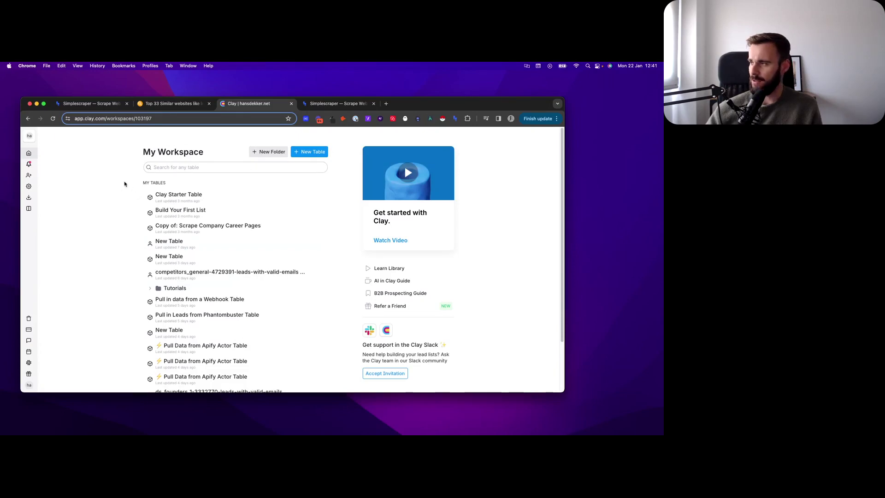
# Create a new blank table in the Clay workspace
pyautogui.scroll(-3, 120, 221)
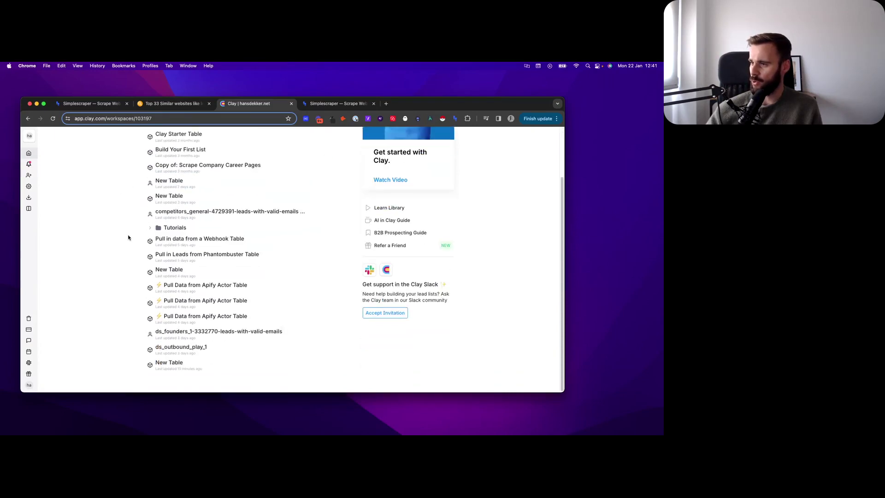
pyautogui.scroll(3, 175, 290)
pyautogui.click(309, 152)
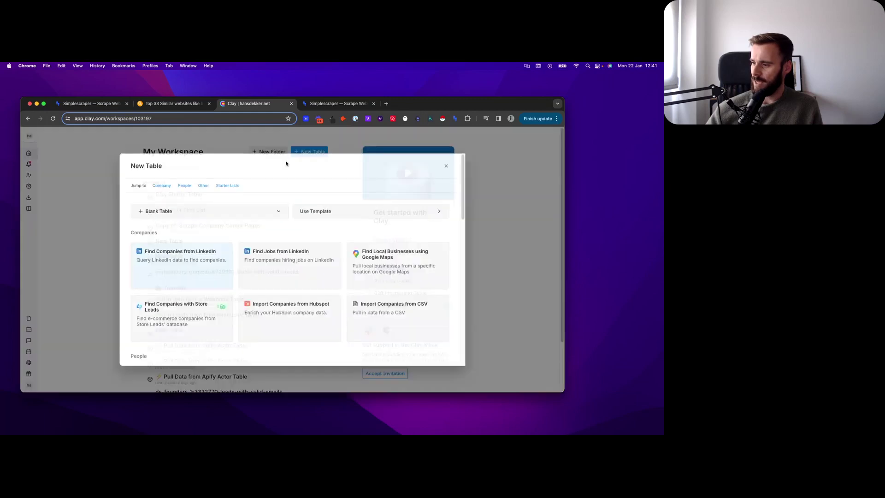
pyautogui.click(183, 219)
pyautogui.click(163, 251)
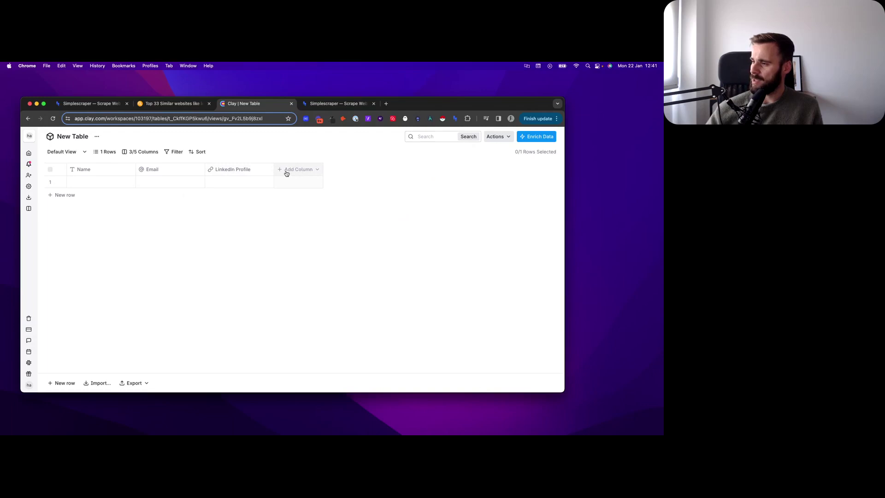
# Add a text column after LinkedIn Profile and name it url
pyautogui.click(302, 170)
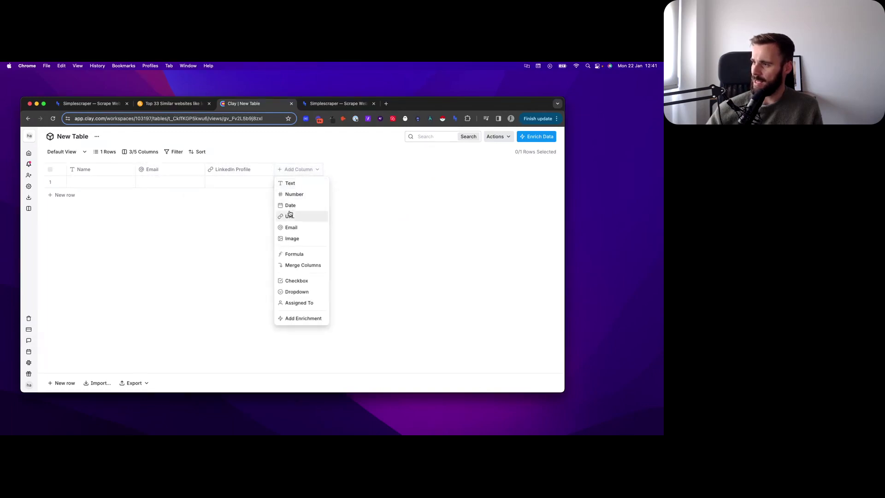
pyautogui.click(291, 184)
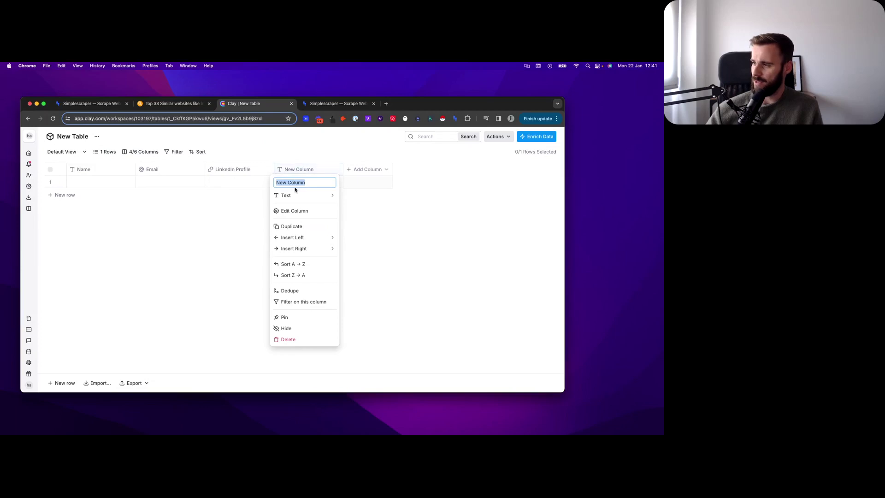
pyautogui.write('ur;')
pyautogui.press('Return')
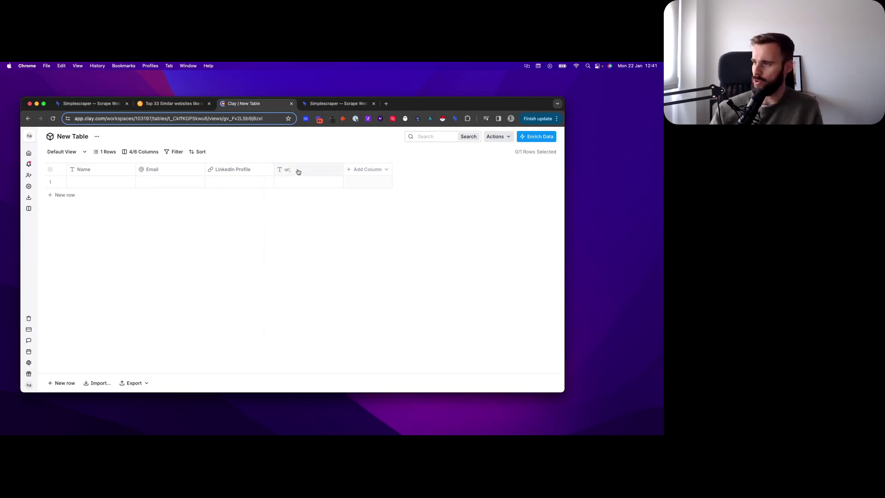
pyautogui.click(422, 159)
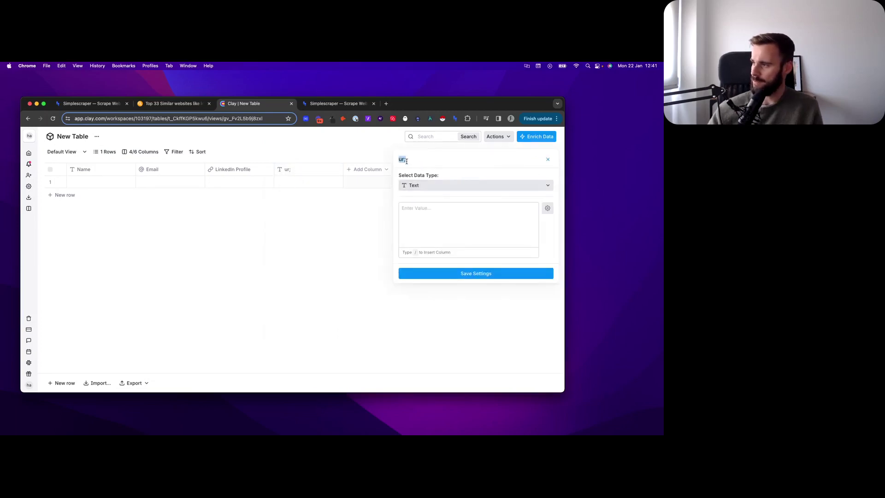
pyautogui.write('url')
pyautogui.press('Return')
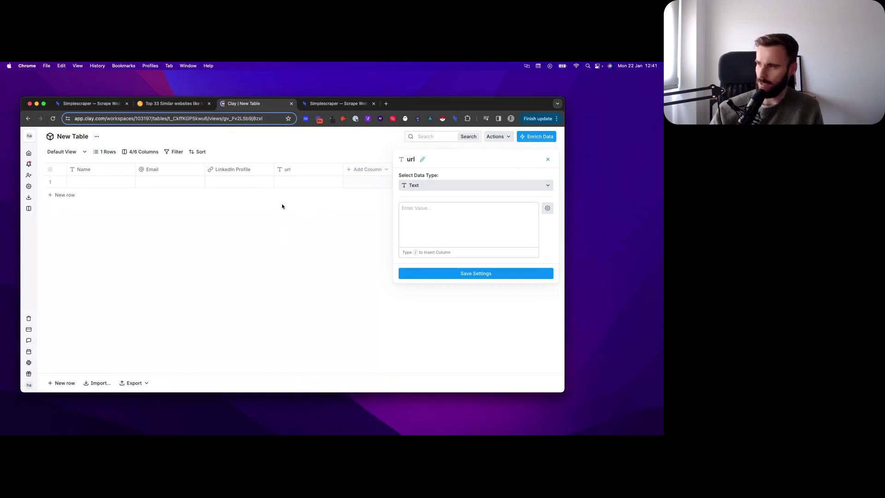
# Enter lemlist in the first row's url cell and add four more rows to the table
pyautogui.doubleClick(293, 181)
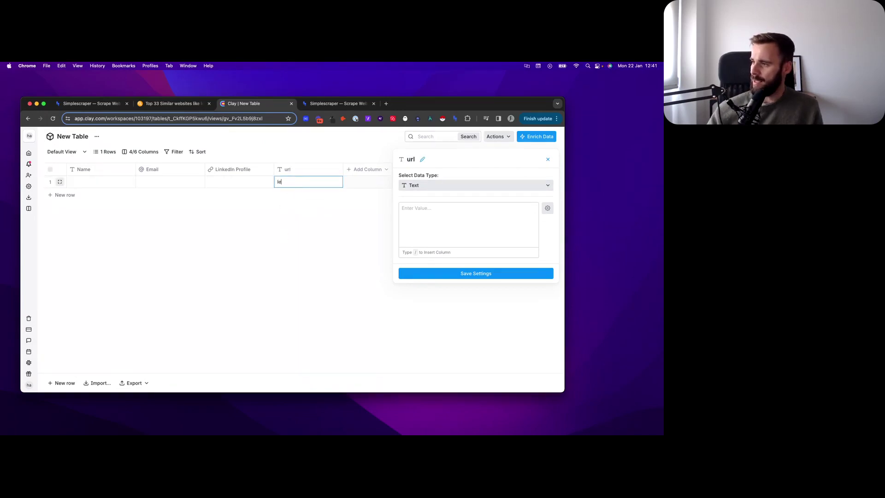
pyautogui.click(63, 195)
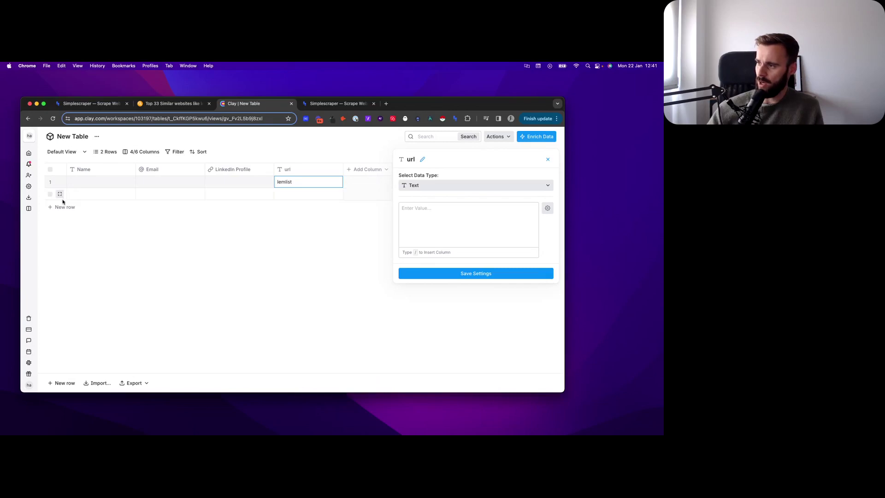
pyautogui.click(63, 207)
pyautogui.click(63, 218)
pyautogui.click(64, 230)
# Fill the url cells of rows 2 to 4 with mailshake.com, close.com and hubspot, and close the column settings
pyautogui.click(295, 197)
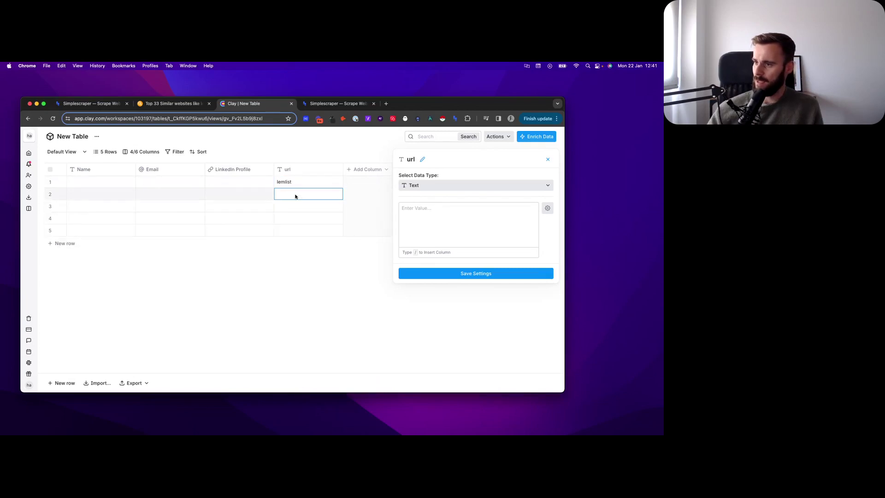
pyautogui.click(292, 196)
pyautogui.write('mail')
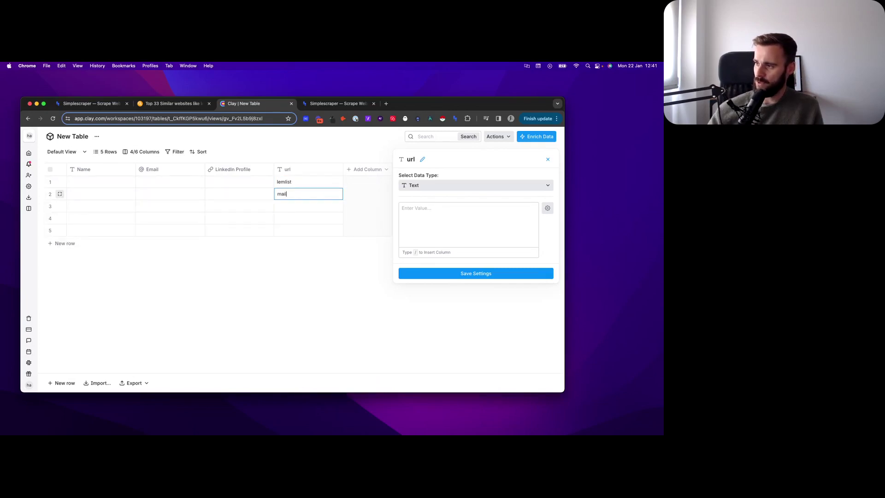
pyautogui.write('shake.com')
pyautogui.click(277, 210)
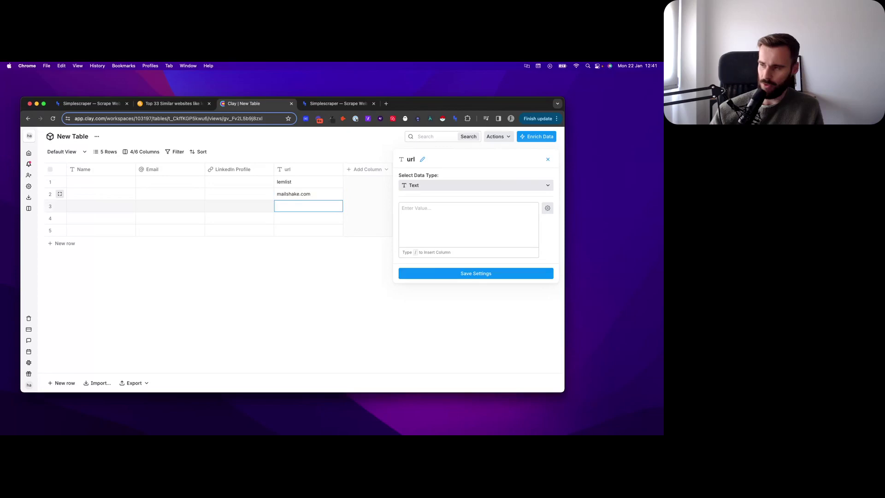
pyautogui.click(282, 206)
pyautogui.write('close.com')
pyautogui.press('Return')
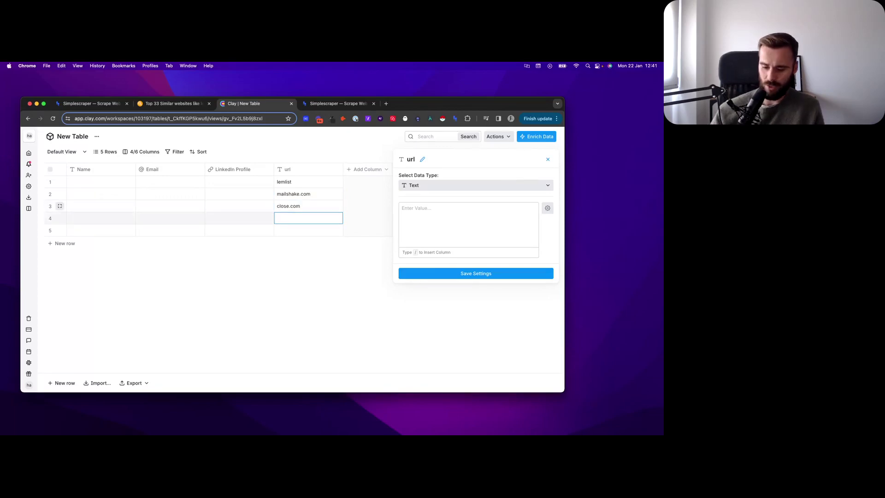
pyautogui.click(285, 216)
pyautogui.write('hubspo')
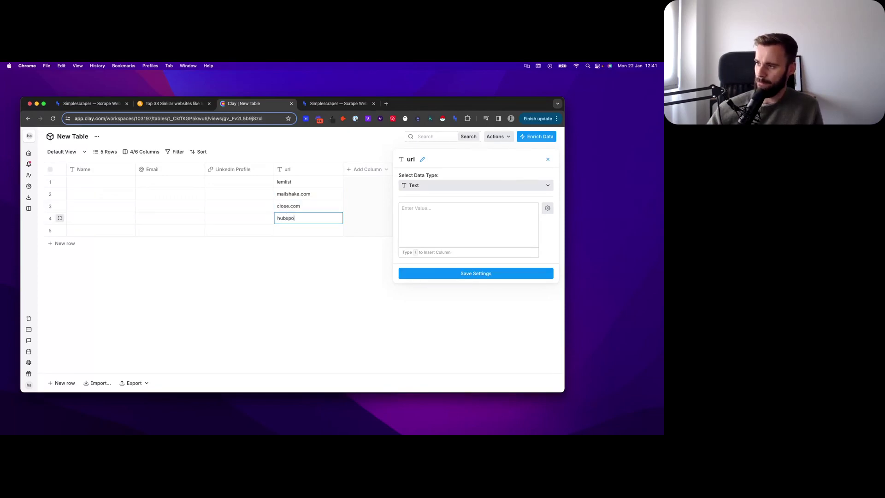
pyautogui.write('t')
pyautogui.press('Return')
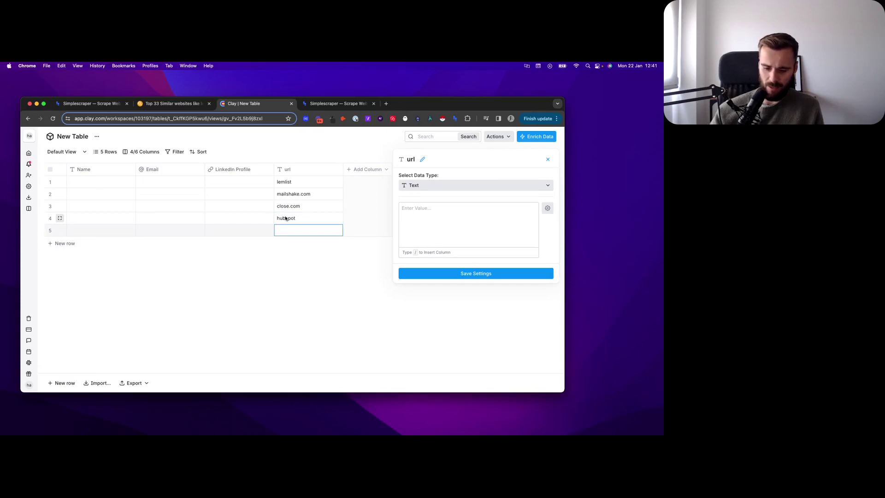
pyautogui.click(547, 159)
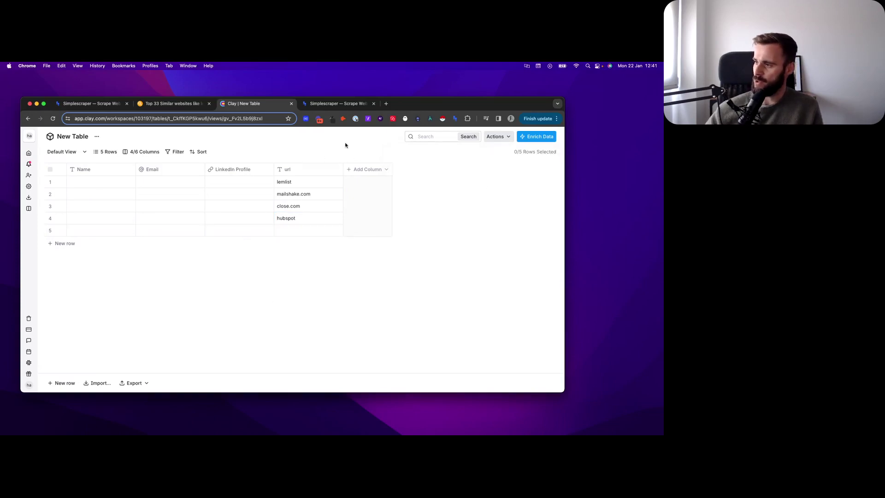
# Return to Simplescraper, check the Sitelike Tutorial run results and include the run_now parameter in the recipe's API URL
pyautogui.click(323, 104)
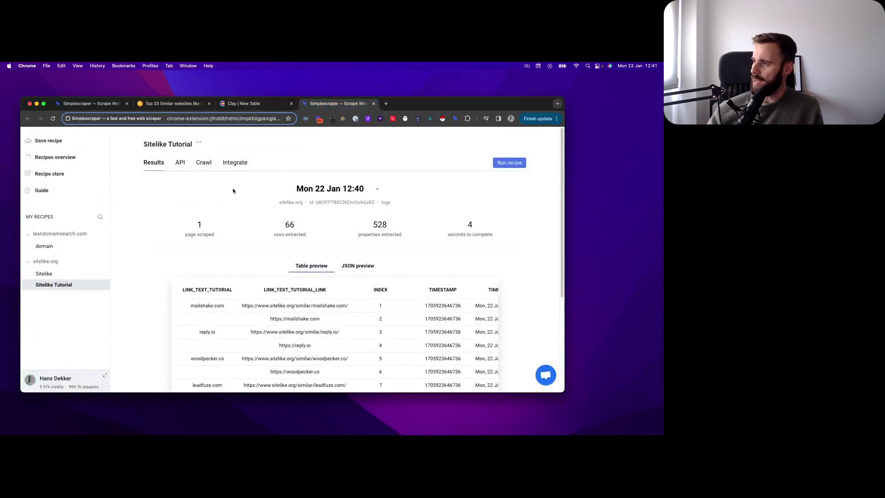
pyautogui.scroll(-3, 285, 245)
pyautogui.scroll(3, 152, 263)
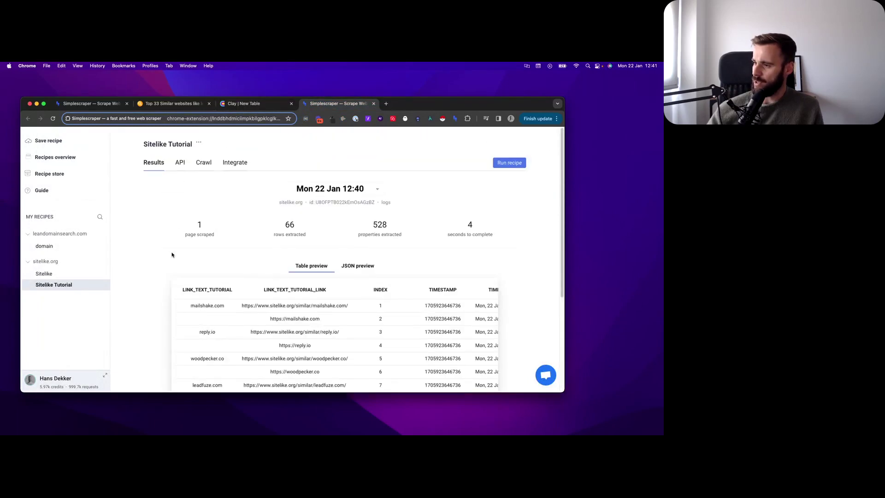
pyautogui.click(180, 164)
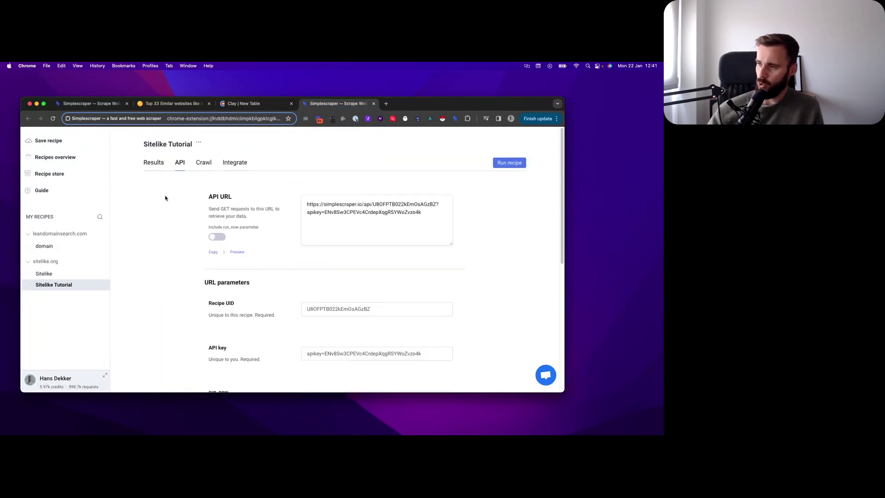
pyautogui.click(213, 238)
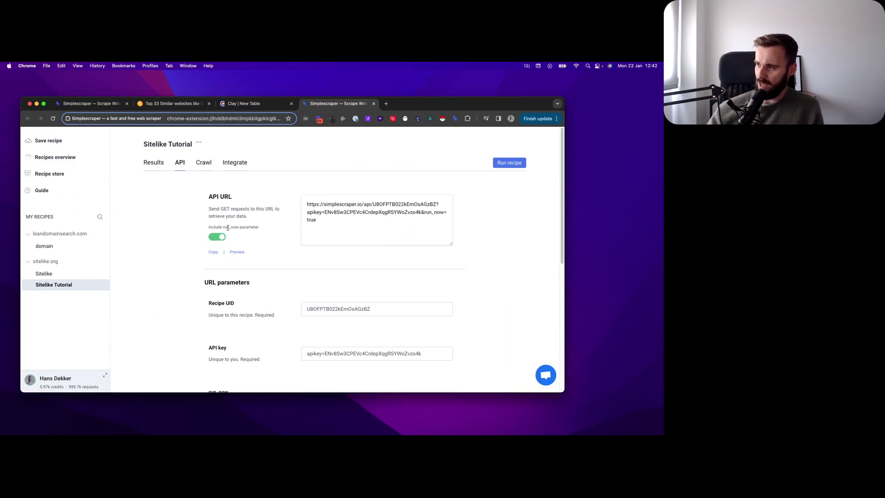
pyautogui.moveTo(228, 228); pyautogui.dragTo(258, 228)
pyautogui.tripleClick(246, 227)
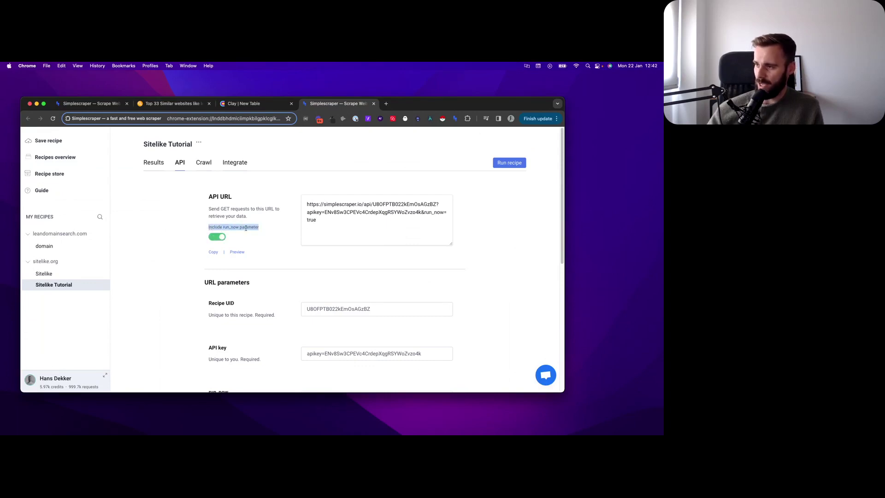
pyautogui.click(180, 224)
pyautogui.scroll(-3, 188, 226)
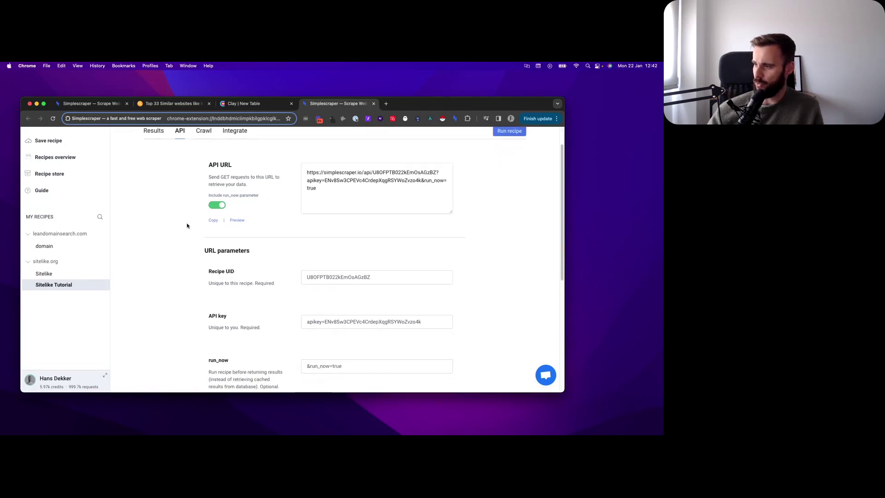
# Review the recipe's URL parameters, especially source_url, and copy the complete API URL that includes run_now
pyautogui.scroll(-5, 193, 225)
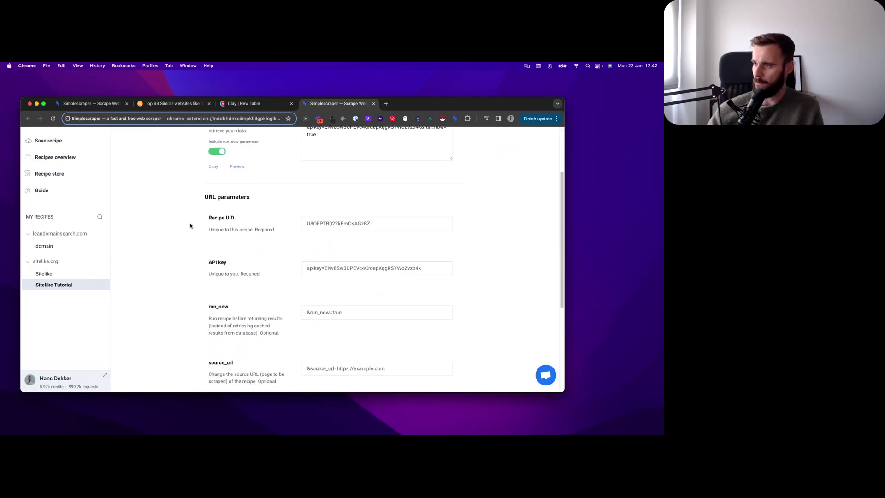
pyautogui.scroll(-2, 200, 230)
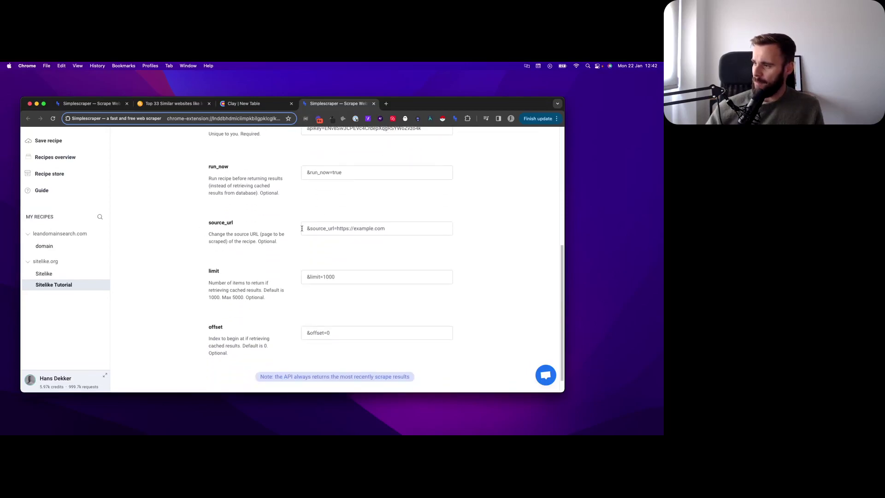
pyautogui.moveTo(302, 228); pyautogui.dragTo(387, 228)
pyautogui.click(273, 232)
pyautogui.scroll(4, 273, 232)
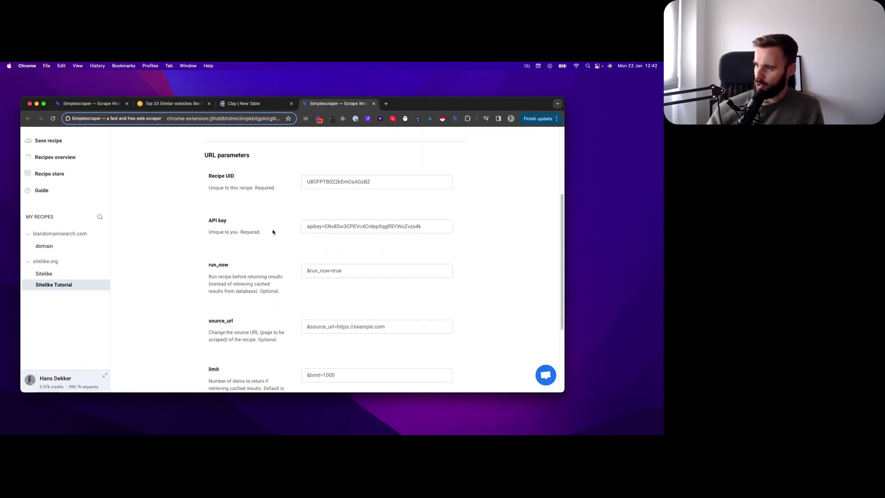
pyautogui.scroll(5, 273, 232)
pyautogui.moveTo(318, 209); pyautogui.dragTo(308, 194)
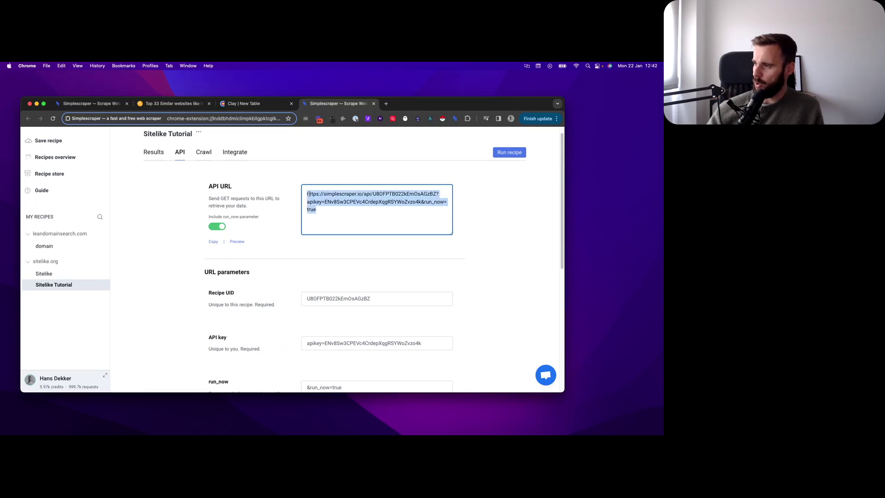
pyautogui.rightClick(318, 195)
pyautogui.click(327, 211)
# Switch to the Clay table, add an HTTP API enrichment with the GET method and paste the Simplescraper API URL as its endpoint
pyautogui.click(245, 103)
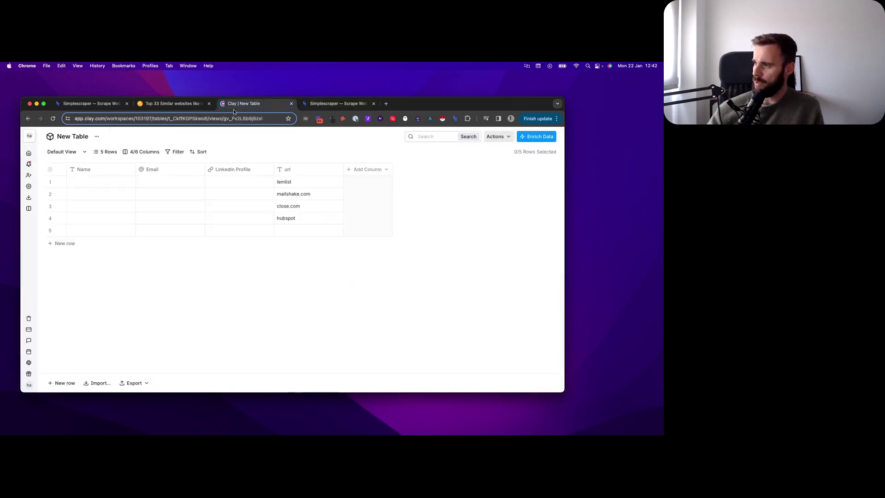
pyautogui.click(529, 141)
pyautogui.click(415, 240)
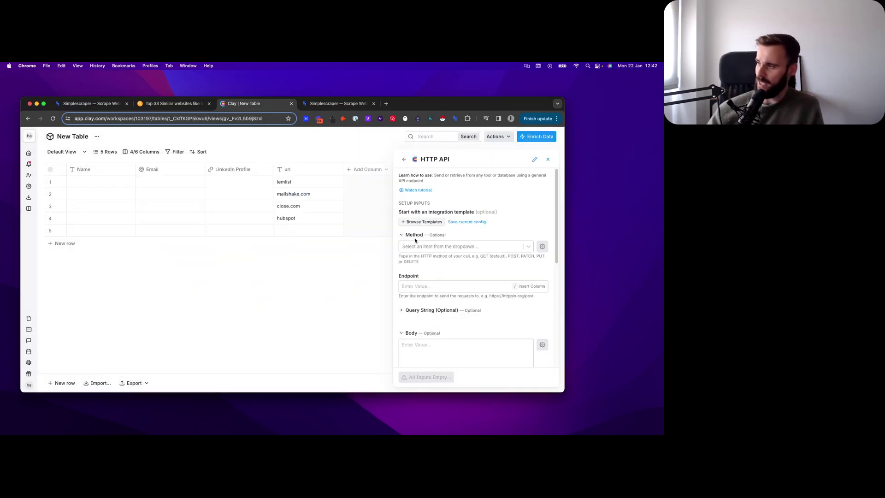
pyautogui.click(426, 247)
pyautogui.click(414, 257)
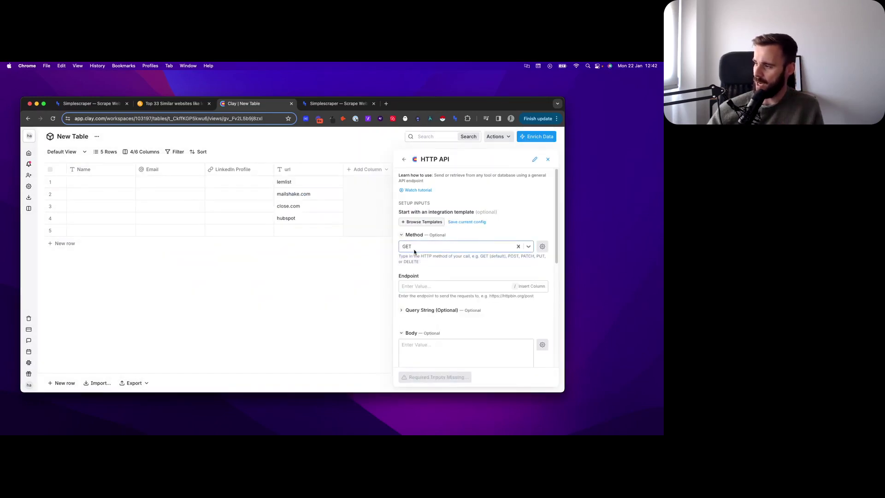
pyautogui.click(423, 286)
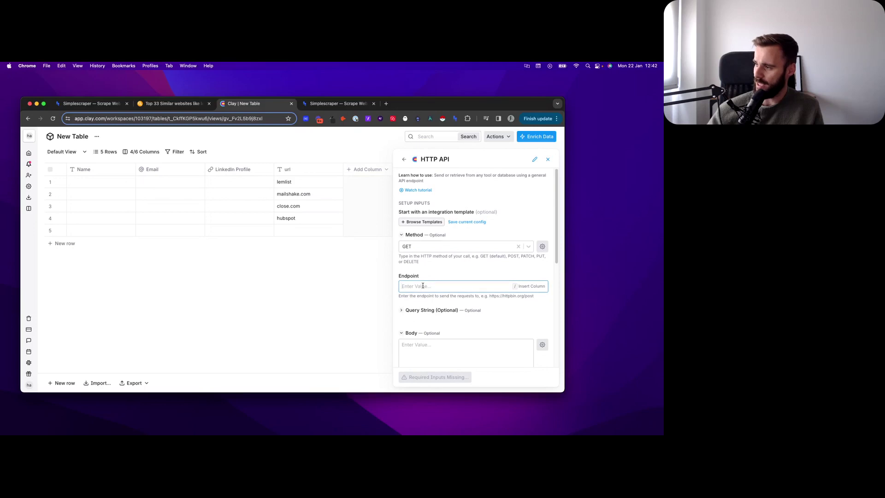
pyautogui.press('super+v')
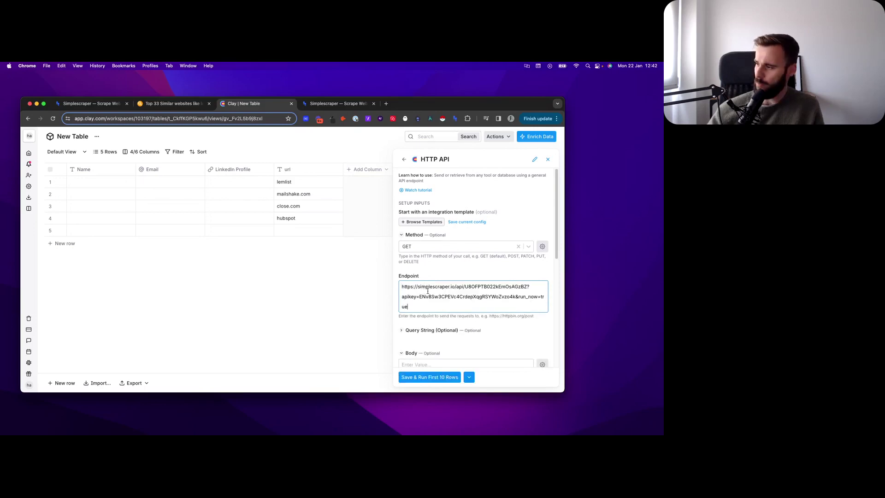
# Copy the source_url parameter from Simplescraper's URL parameters and append it to the end of the Clay endpoint
pyautogui.click(322, 103)
pyautogui.scroll(-4, 282, 295)
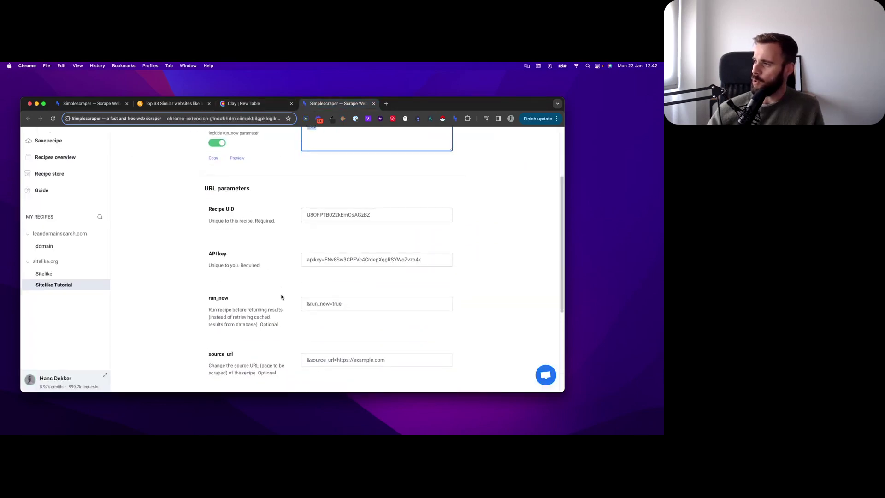
pyautogui.moveTo(387, 317); pyautogui.dragTo(309, 318)
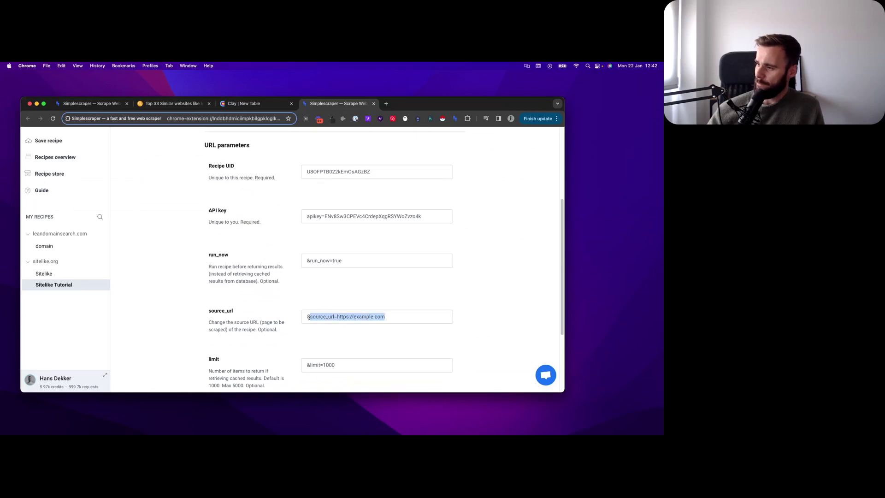
pyautogui.rightClick(313, 317)
pyautogui.click(325, 329)
pyautogui.click(262, 106)
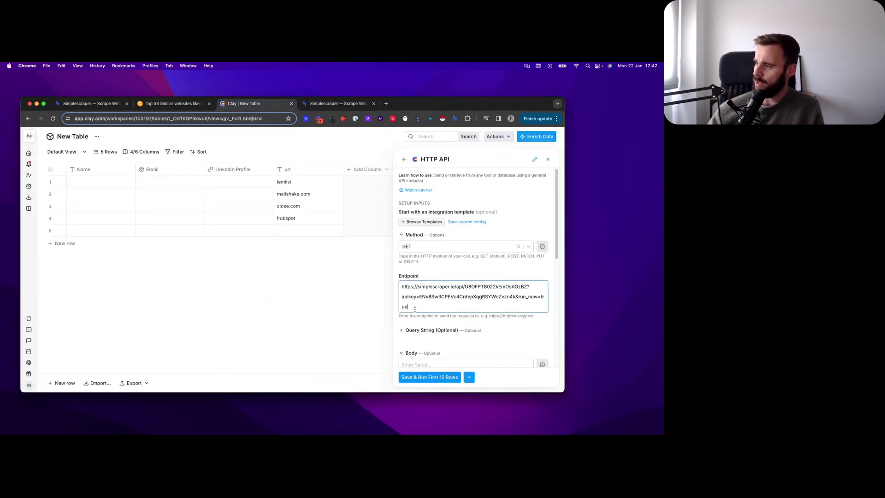
pyautogui.press('super+v')
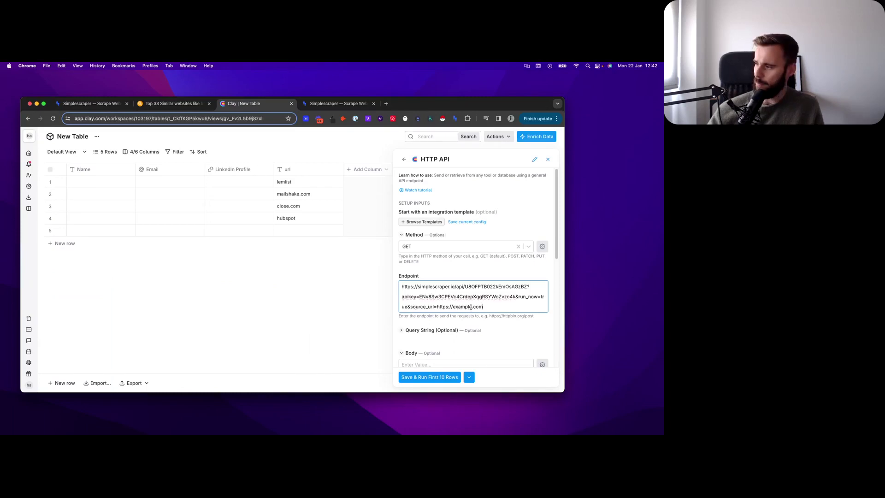
# Replace example.com in the endpoint's source_url with sitelike.org
pyautogui.doubleClick(453, 307)
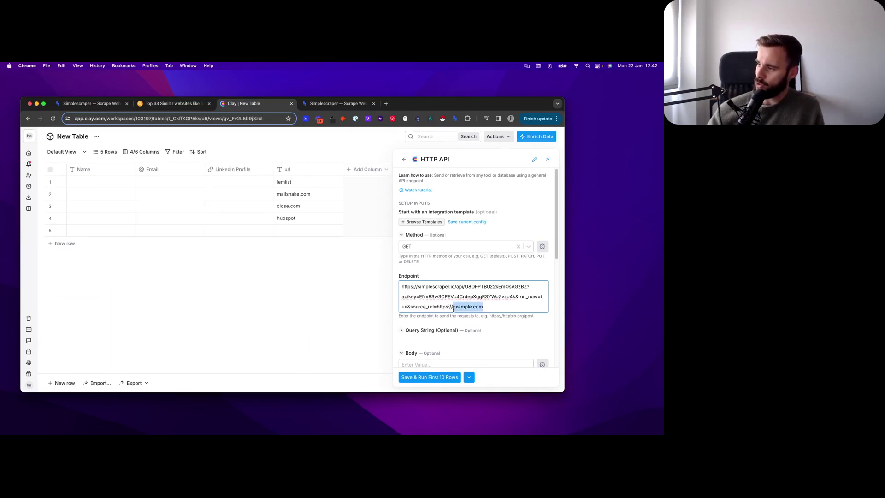
pyautogui.write('sitelike.org/')
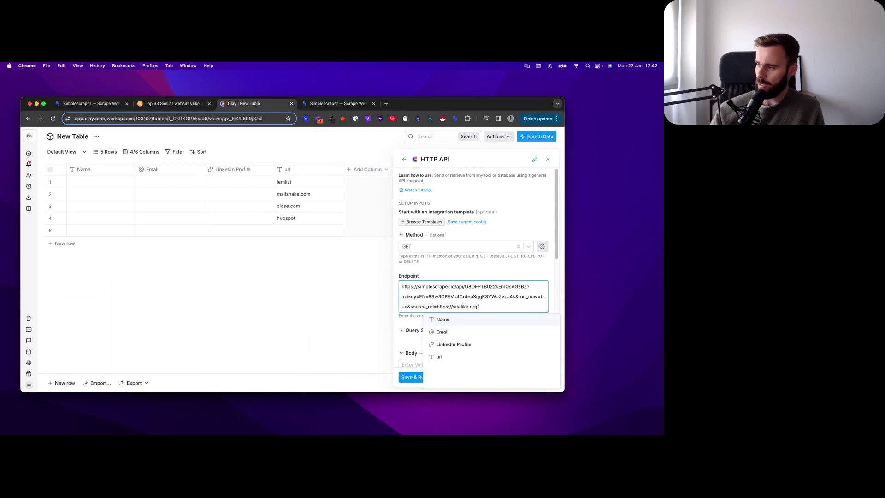
pyautogui.write('similar/')
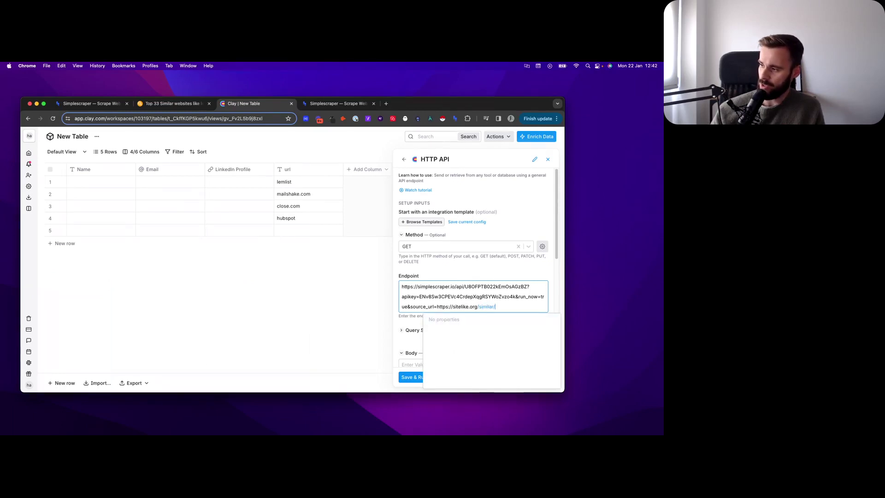
pyautogui.press('BackSpace')
pyautogui.press('BackSpace')
pyautogui.press('BackSpace')
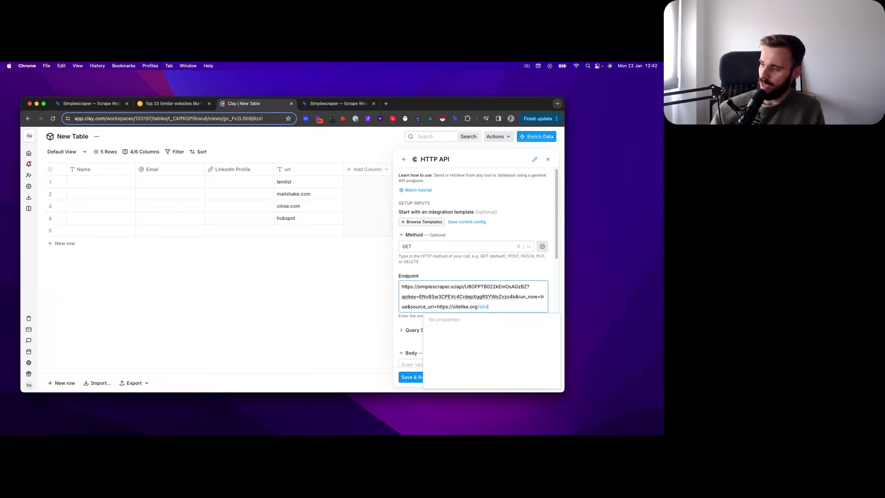
pyautogui.press('BackSpace')
pyautogui.write('simil')
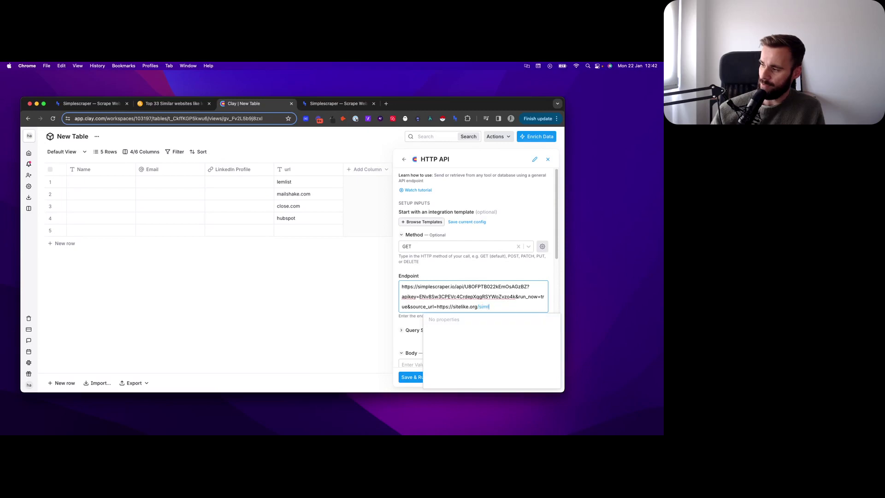
pyautogui.write('ar')
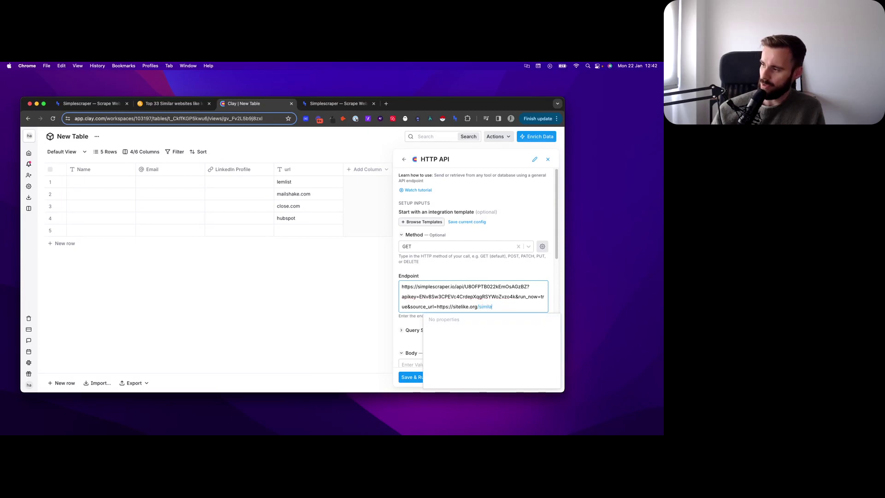
pyautogui.press('BackSpace')
pyautogui.press('BackSpace')
pyautogui.press('BackSpace')
pyautogui.press('BackSpace')
pyautogui.press('BackSpace')
pyautogui.press('BackSpace')
# Complete the endpoint's source_url with /similar/ followed by the url column, and close the stray 1Password tab
pyautogui.press('Return')
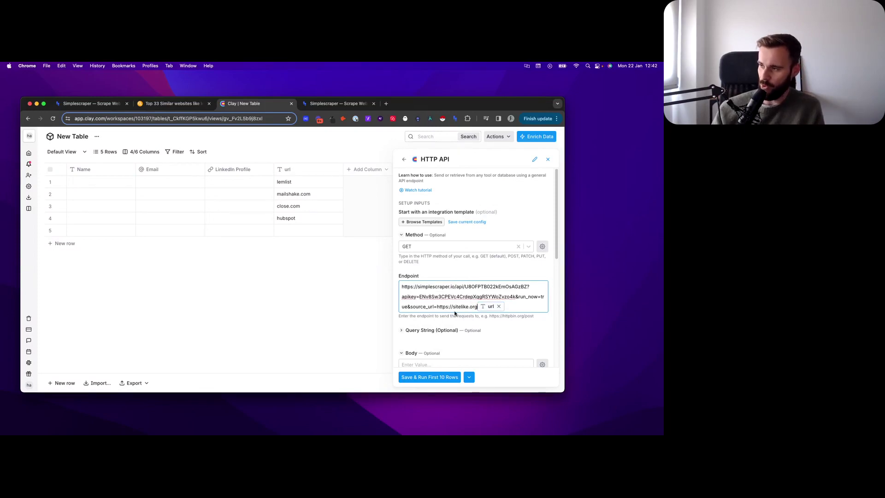
pyautogui.write('/similar')
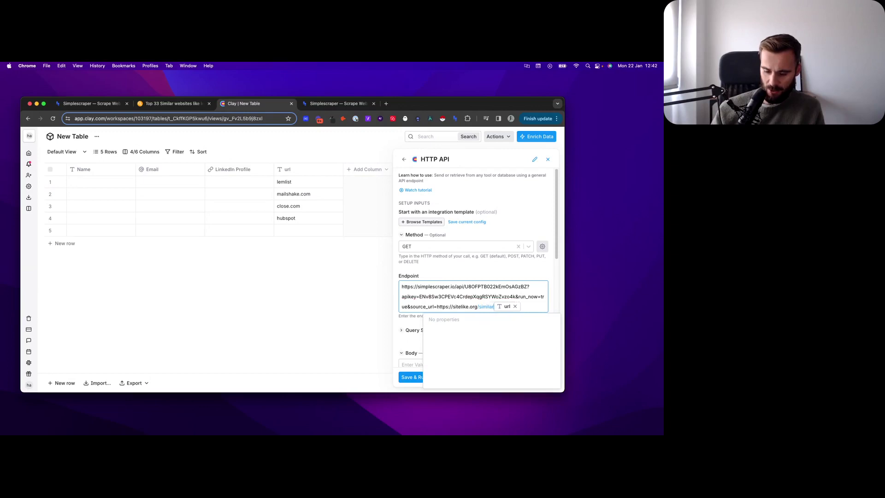
pyautogui.write('/')
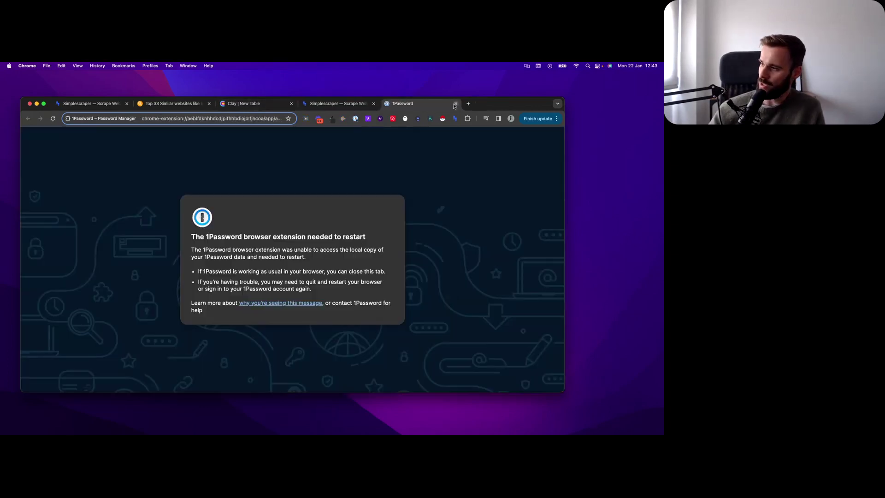
pyautogui.click(455, 103)
pyautogui.click(249, 103)
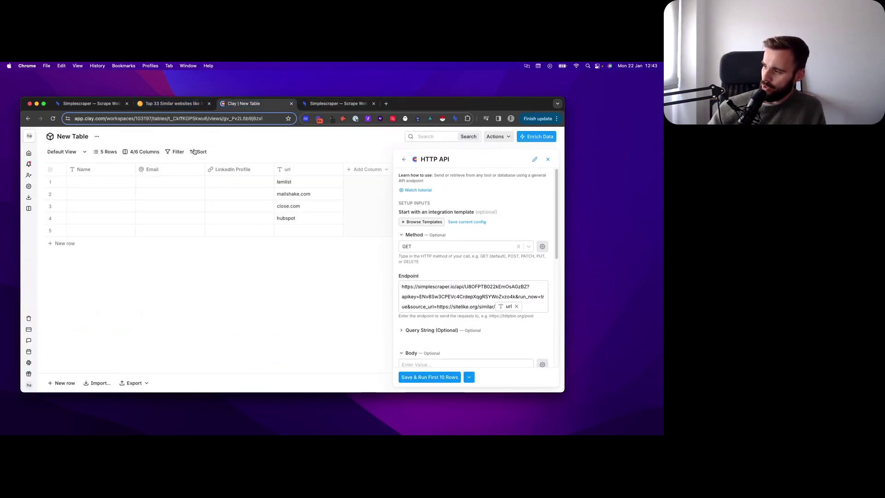
# Check the endpoint against the sitelike.org page's address, and save and run the HTTP API on the first 10 rows
pyautogui.click(172, 103)
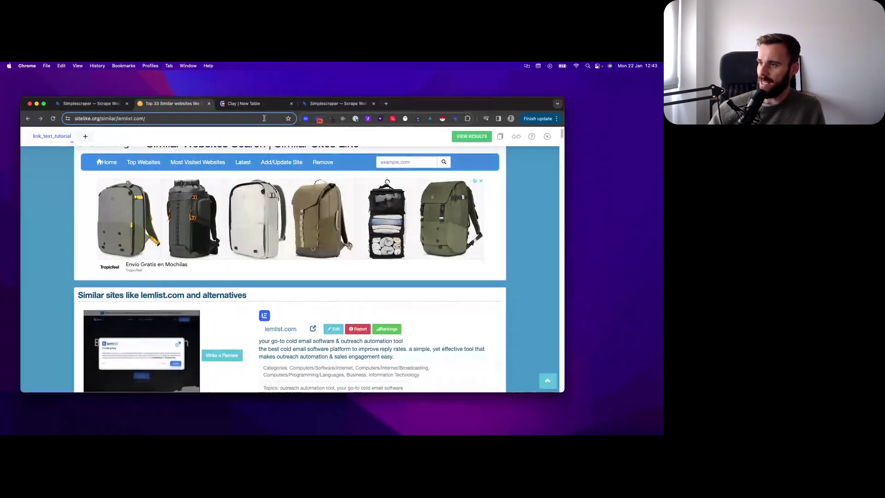
pyautogui.click(337, 104)
pyautogui.click(245, 104)
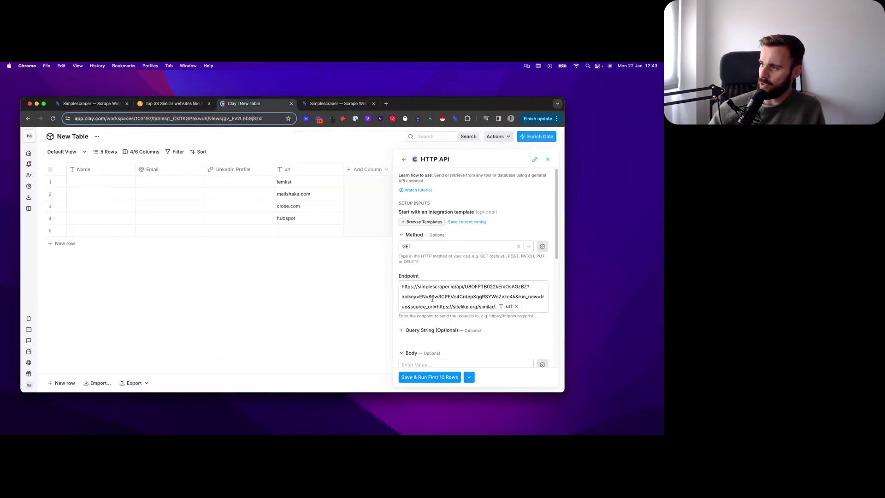
pyautogui.moveTo(509, 307)
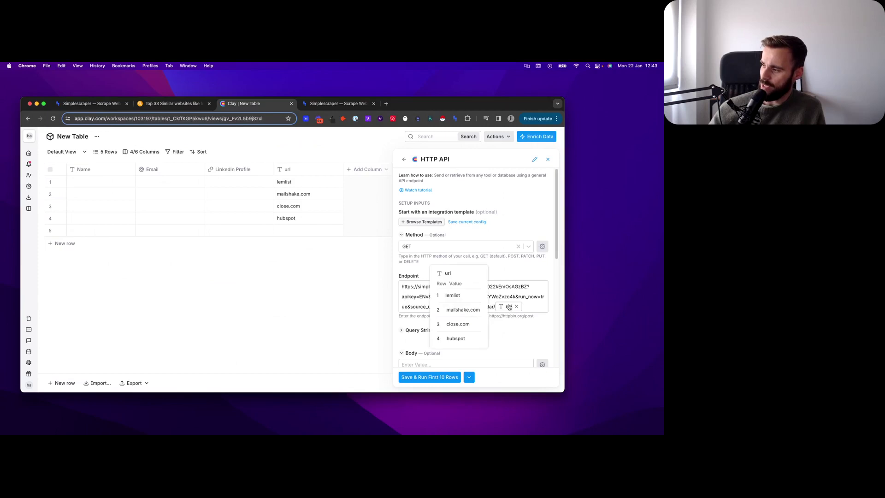
pyautogui.scroll(-4, 401, 274)
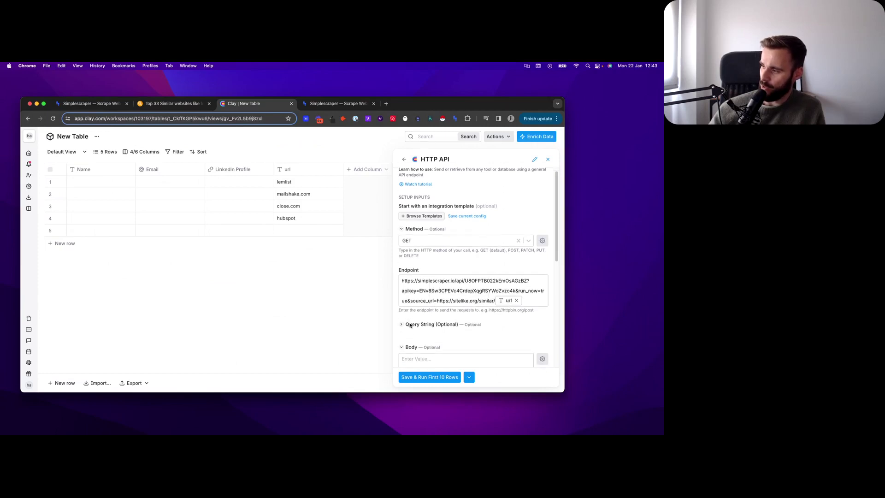
pyautogui.scroll(-6, 403, 250)
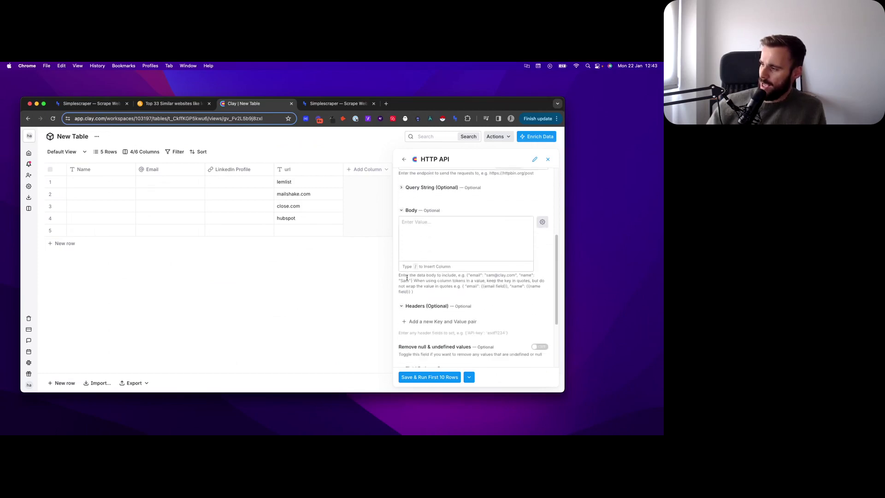
pyautogui.scroll(-2, 413, 300)
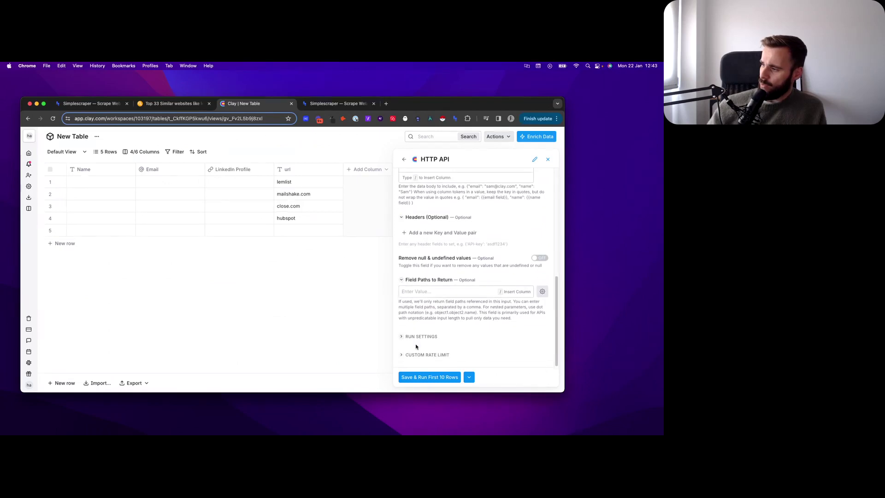
pyautogui.click(425, 377)
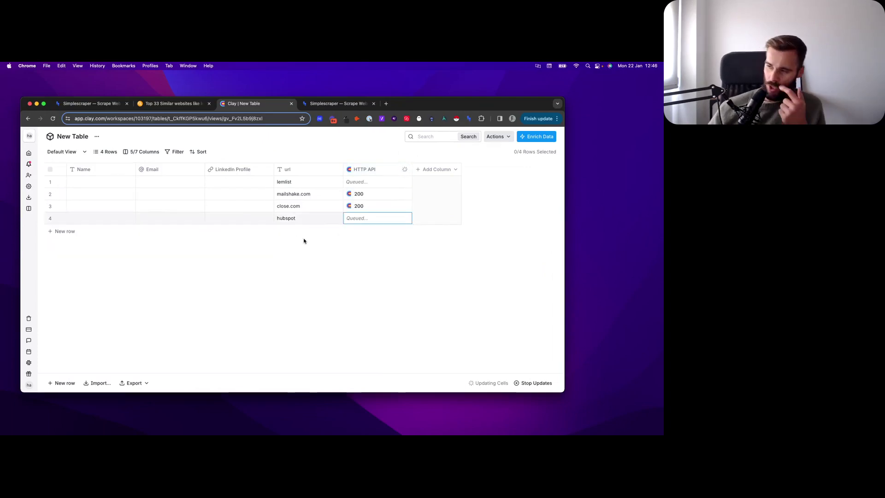
# Add the Link Text Tutorial value of data item 0 in mailshake.com's HTTP API response as a new column named laa_1
pyautogui.click(371, 197)
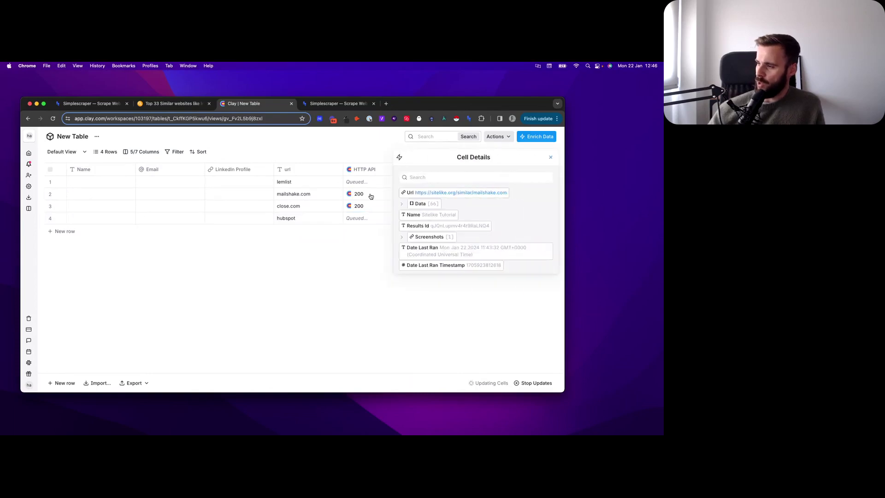
pyautogui.click(408, 204)
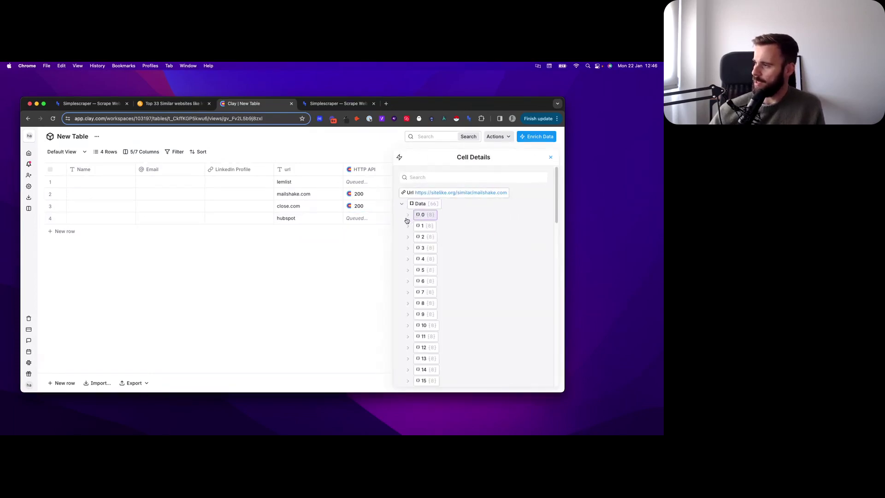
pyautogui.click(408, 216)
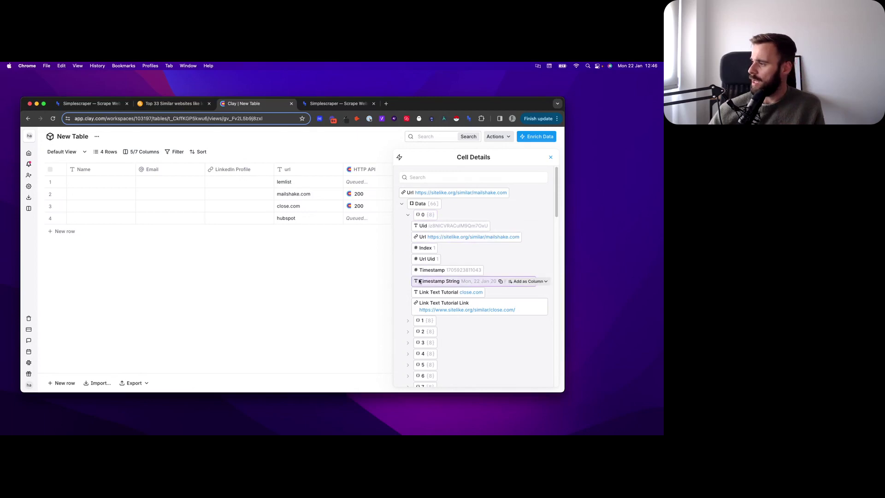
pyautogui.moveTo(433, 293)
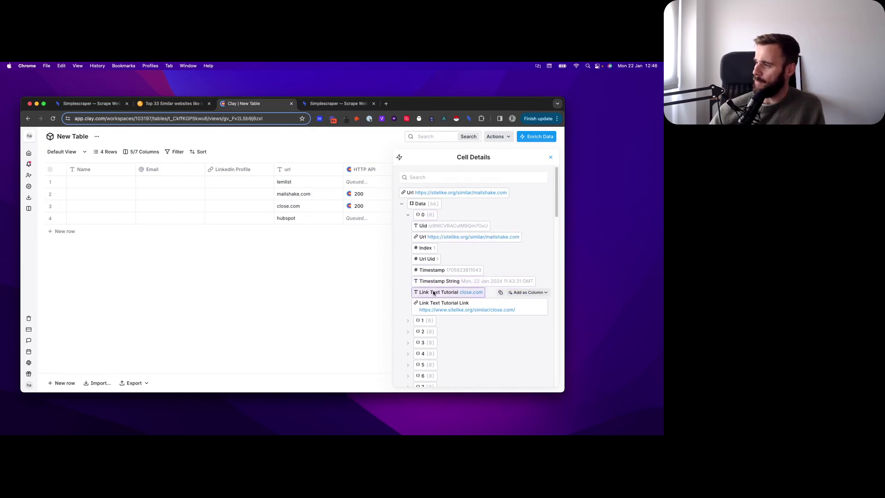
pyautogui.click(515, 294)
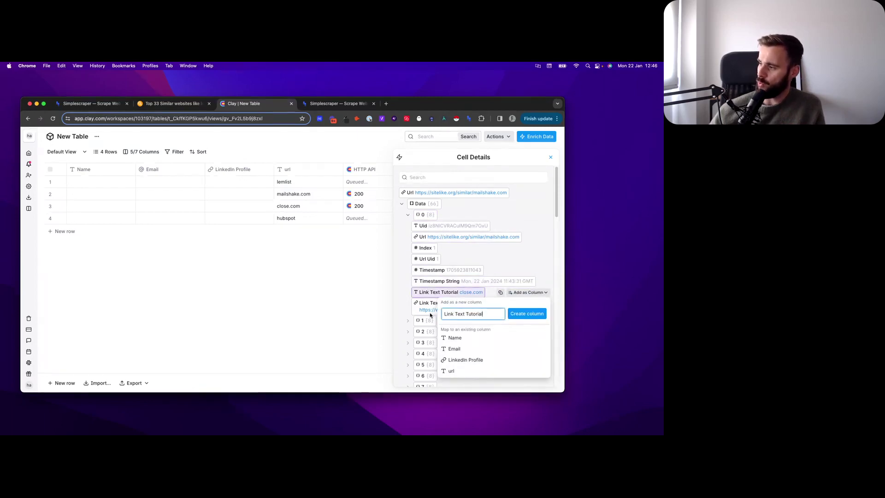
pyautogui.moveTo(483, 314); pyautogui.dragTo(447, 313)
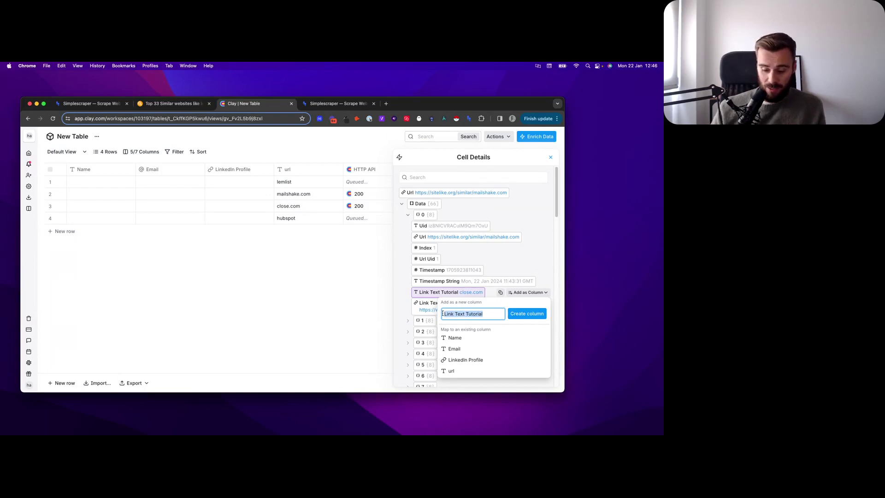
pyautogui.write('laa_1')
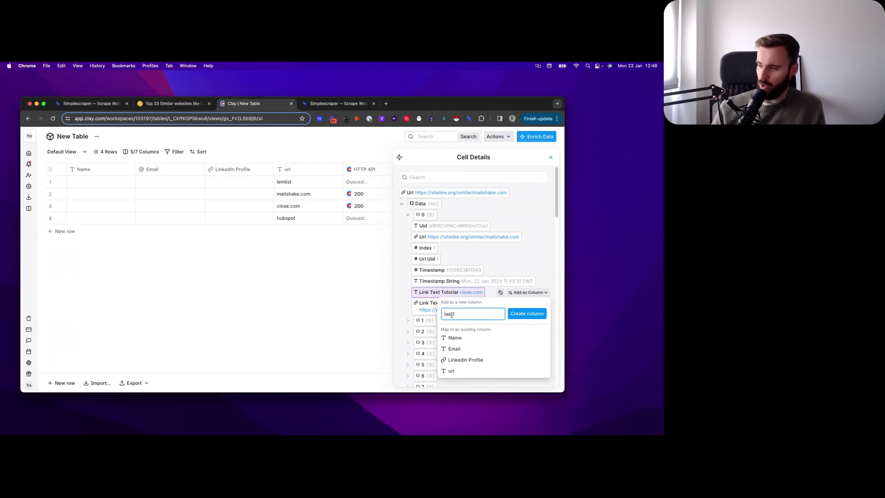
pyautogui.click(516, 314)
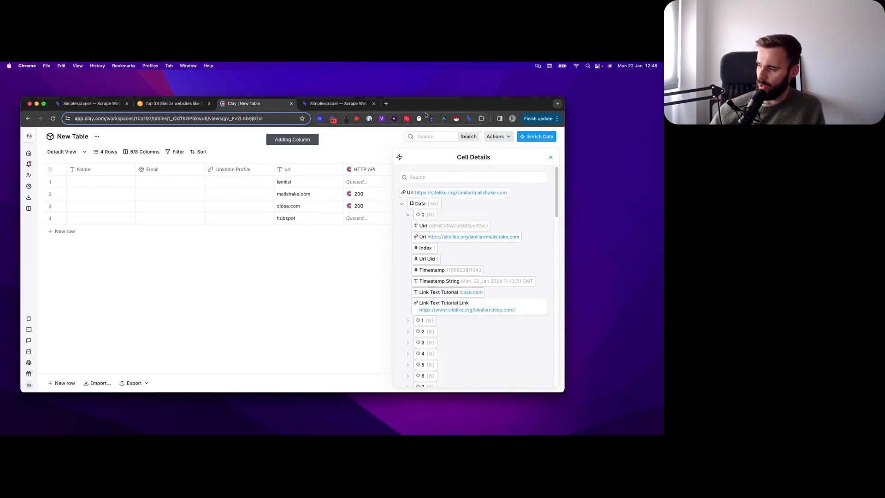
pyautogui.moveTo(425, 109); pyautogui.dragTo(422, 103)
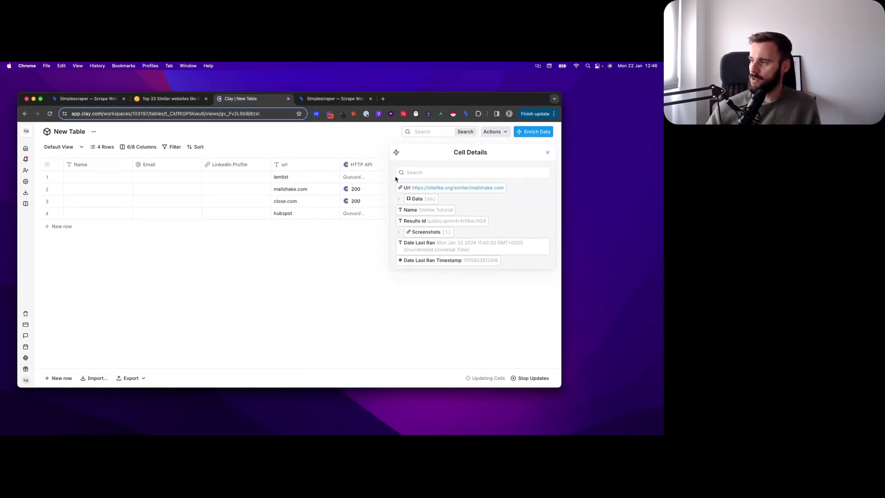
pyautogui.click(547, 154)
# Add the Link Text Tutorial value of data item 2 in mailshake.com's response as a new column named laa_2
pyautogui.click(374, 188)
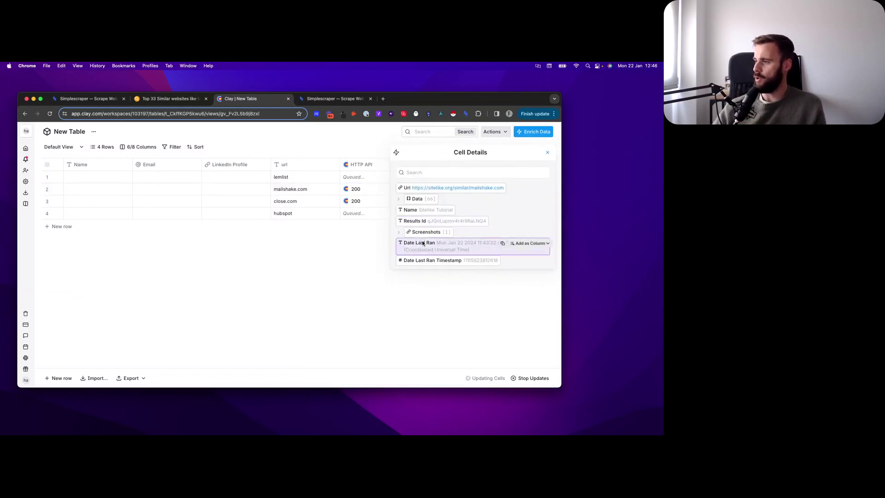
pyautogui.click(399, 200)
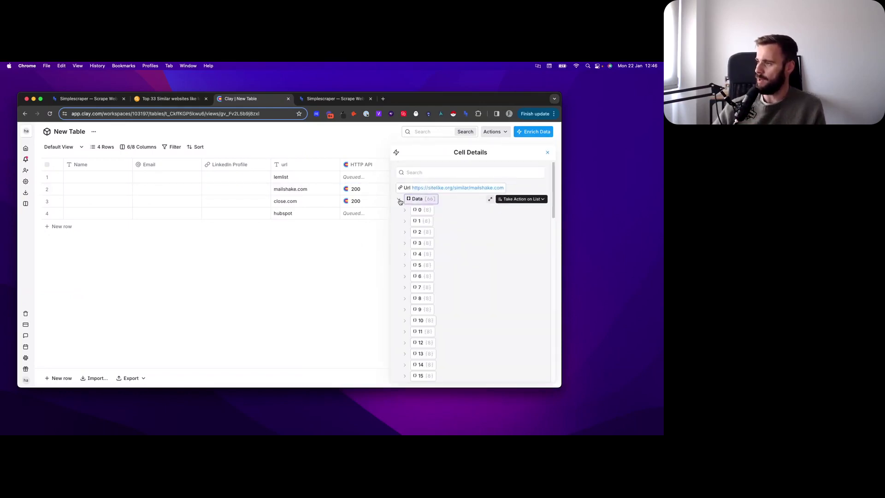
pyautogui.click(404, 220)
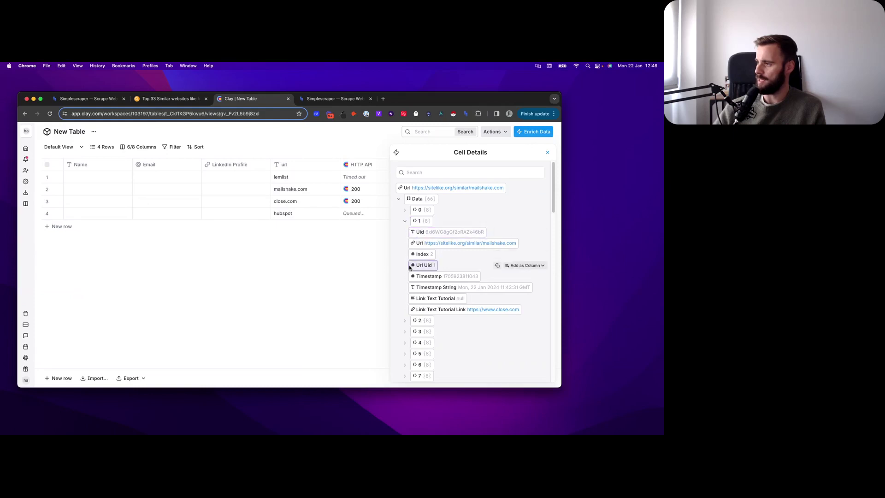
pyautogui.click(405, 223)
pyautogui.click(405, 232)
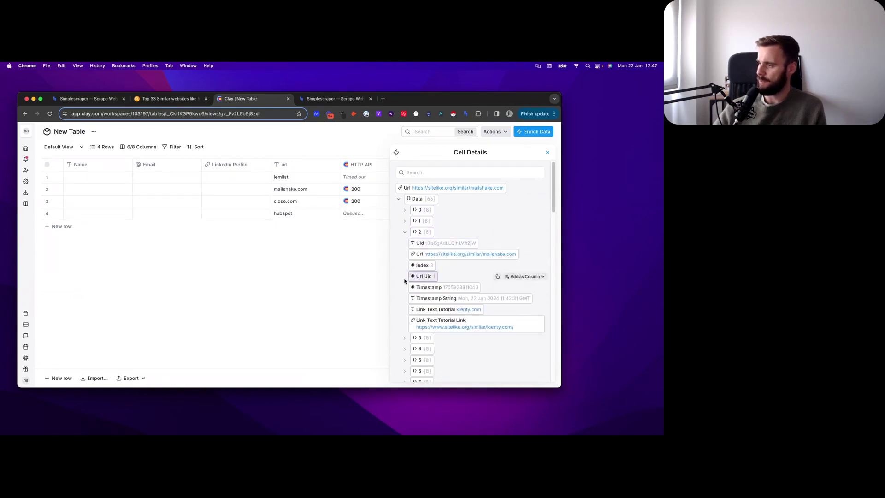
pyautogui.click(518, 309)
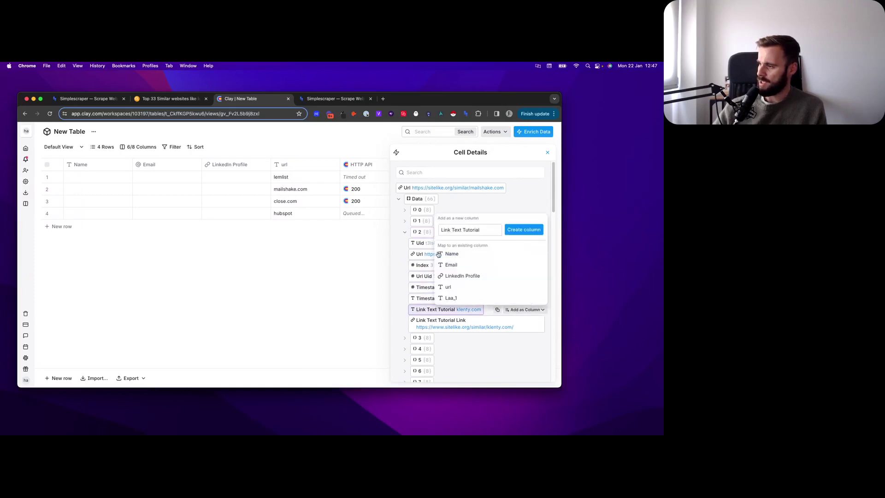
pyautogui.click(482, 229)
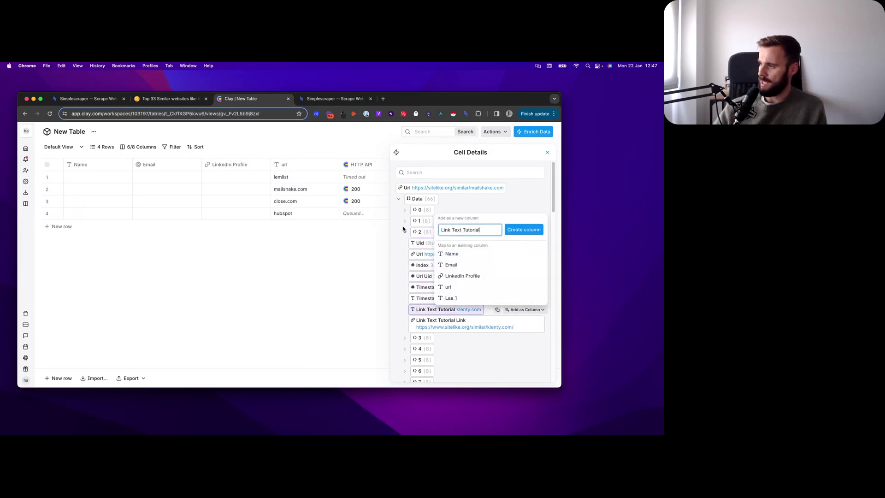
pyautogui.press('super+a')
pyautogui.write('la')
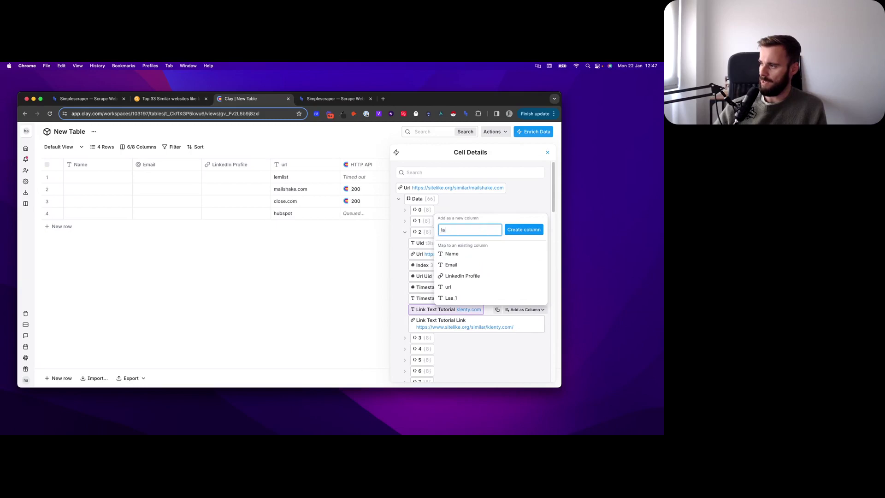
pyautogui.write('a_2')
pyautogui.click(523, 229)
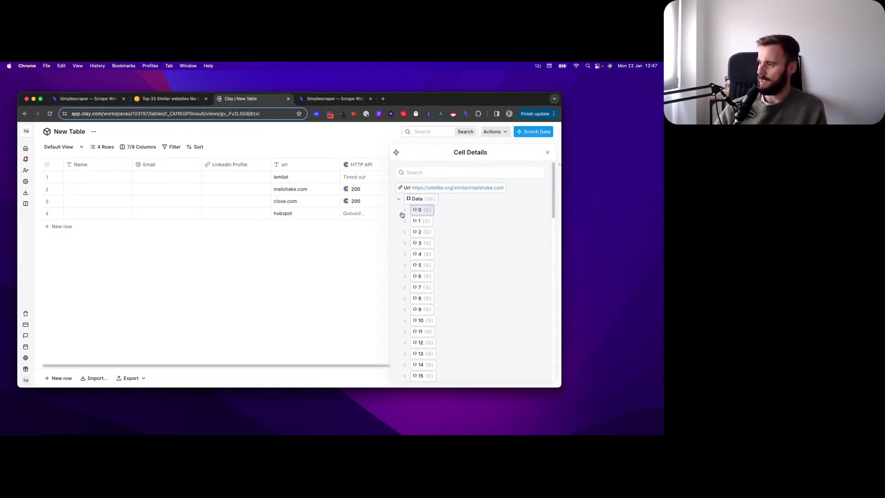
# Add data item 4's Link Text Tutorial value as a new column named laa_3, and close the cell details
pyautogui.click(405, 244)
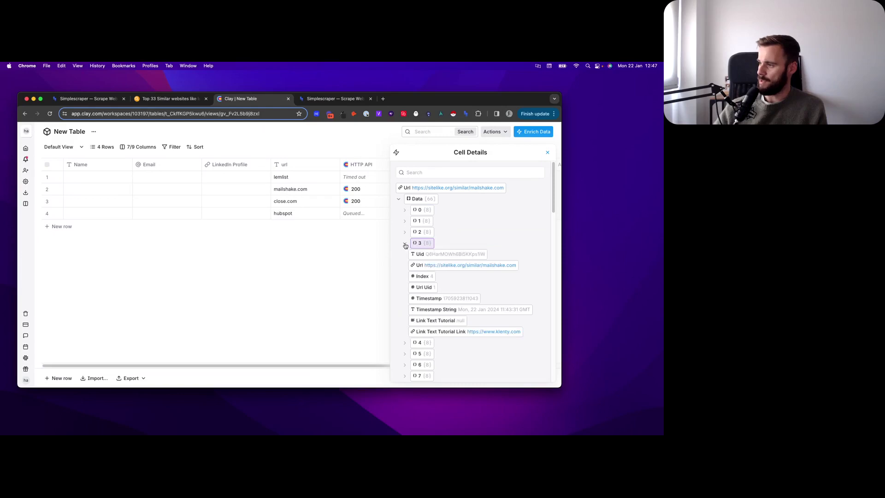
pyautogui.click(405, 245)
pyautogui.click(405, 254)
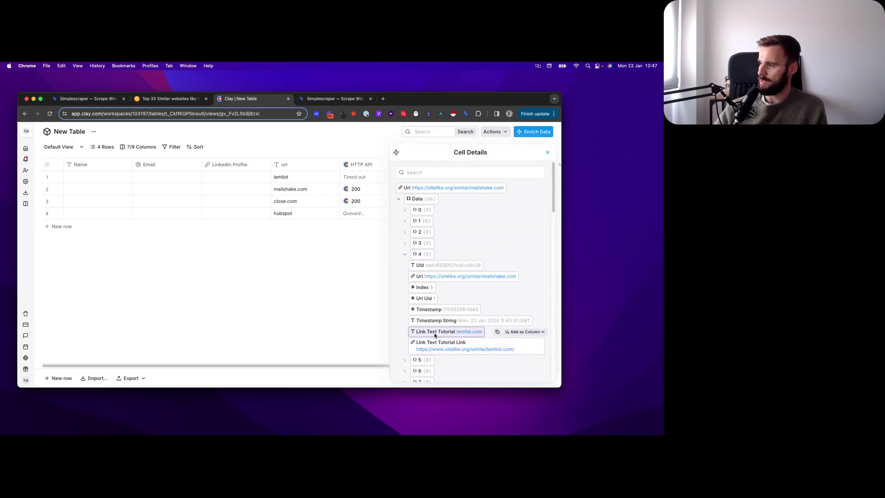
pyautogui.click(514, 332)
pyautogui.tripleClick(479, 242)
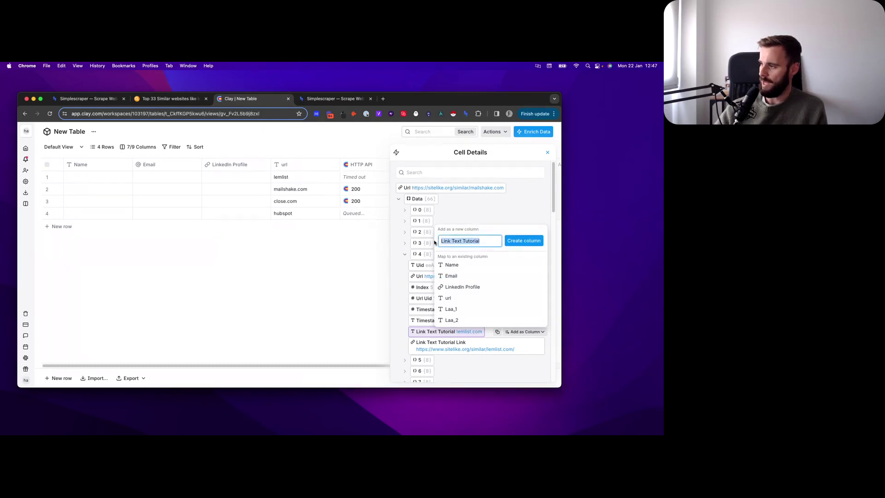
pyautogui.write('laa_3')
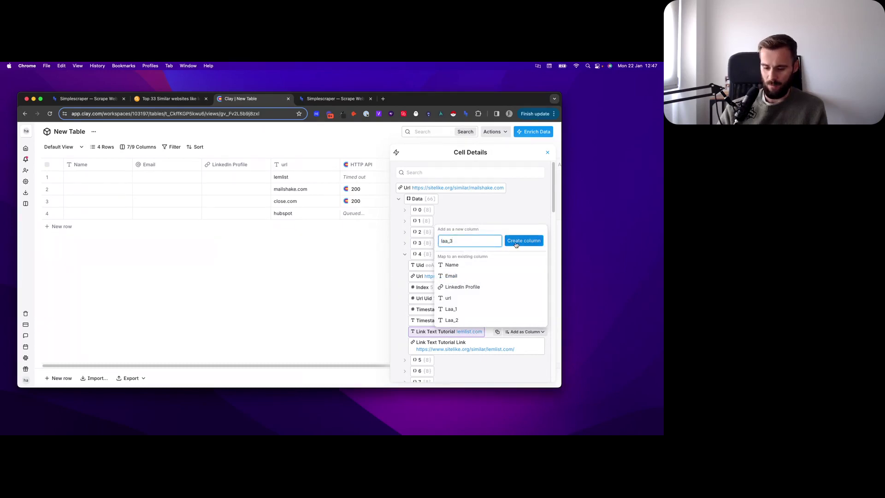
pyautogui.click(523, 240)
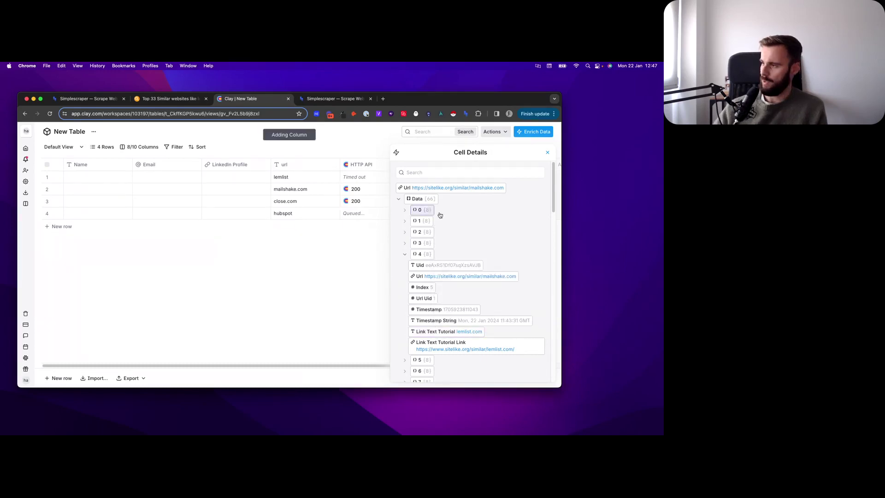
pyautogui.click(548, 153)
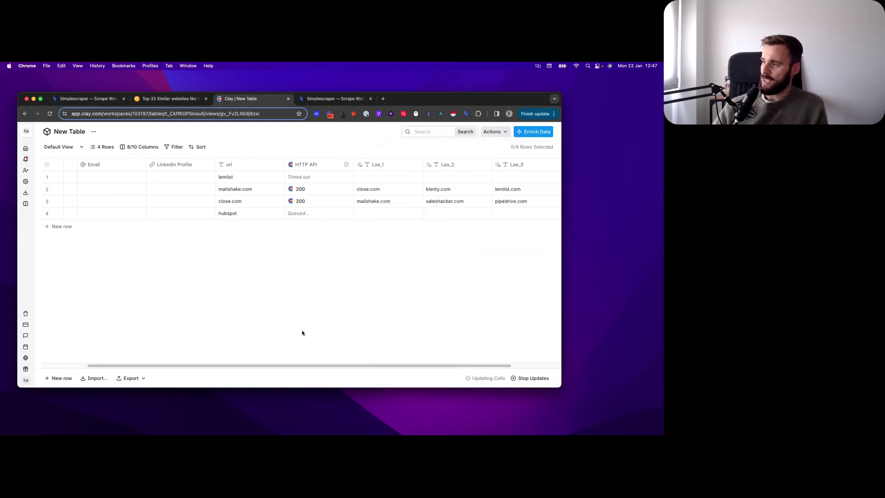
pyautogui.moveTo(304, 365); pyautogui.dragTo(355, 366)
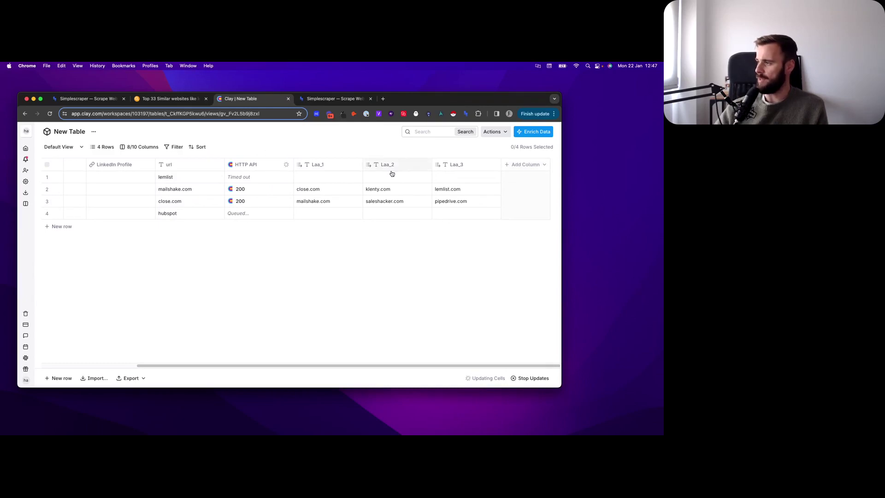
# Add data item 6's Link Text Tutorial value from mailshake.com's response as a new column, keeping the suggested name Link Text Tutorial
pyautogui.click(251, 190)
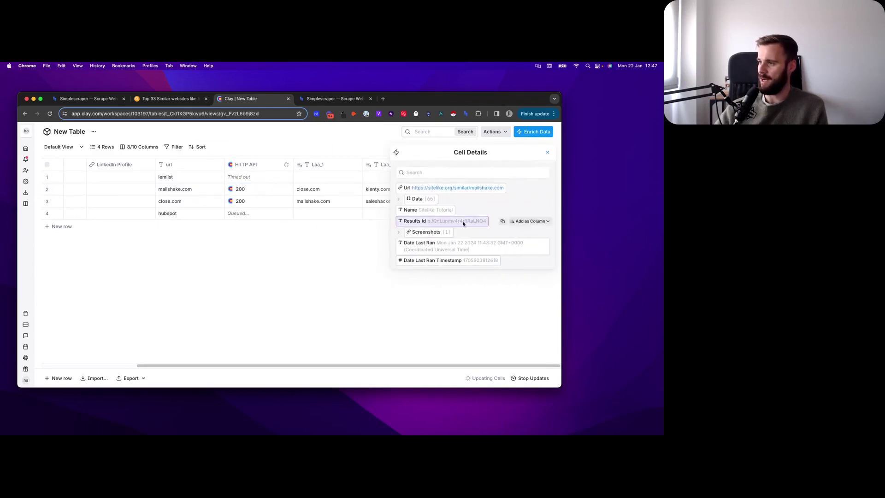
pyautogui.click(399, 200)
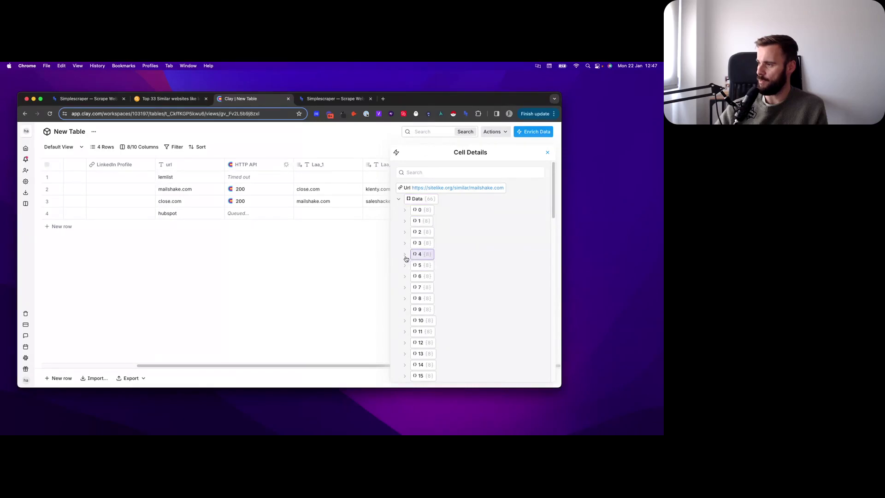
pyautogui.click(406, 257)
pyautogui.click(406, 256)
pyautogui.click(406, 266)
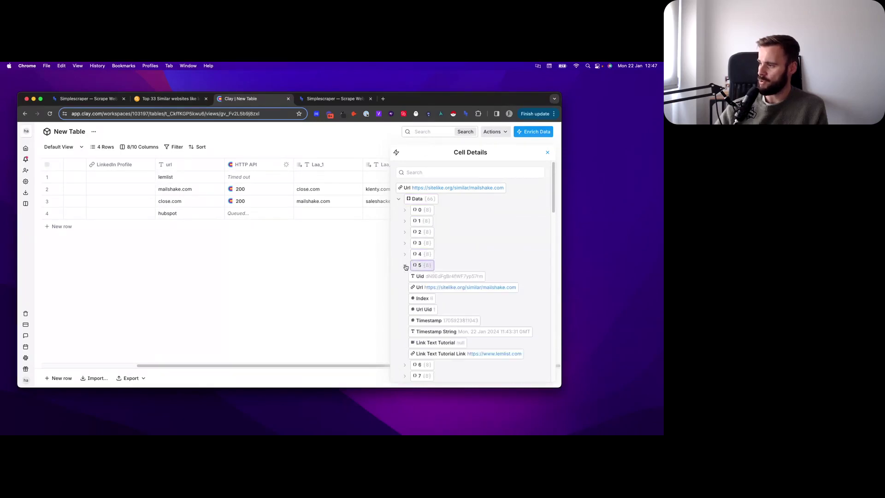
pyautogui.click(406, 266)
pyautogui.click(405, 276)
pyautogui.moveTo(475, 353)
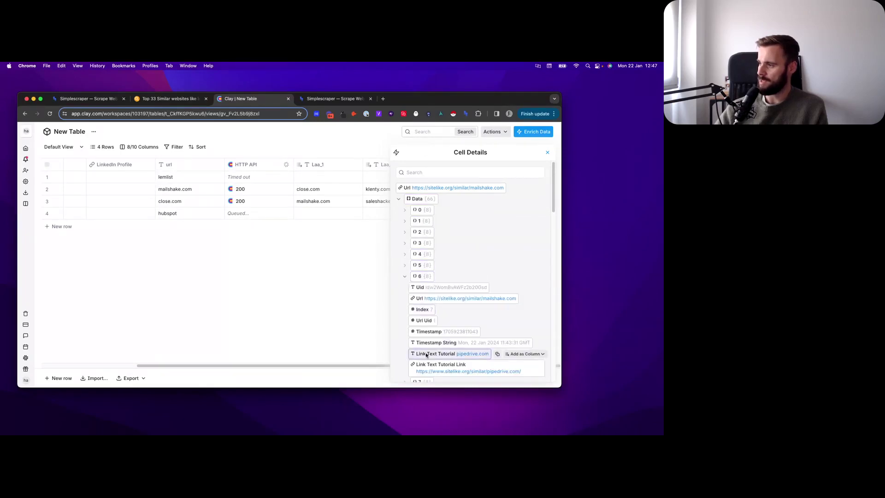
pyautogui.click(518, 354)
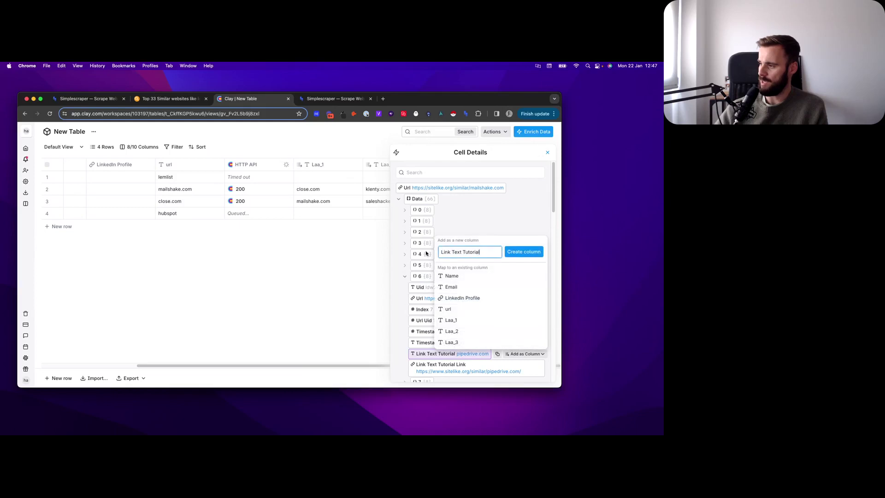
pyautogui.click(521, 253)
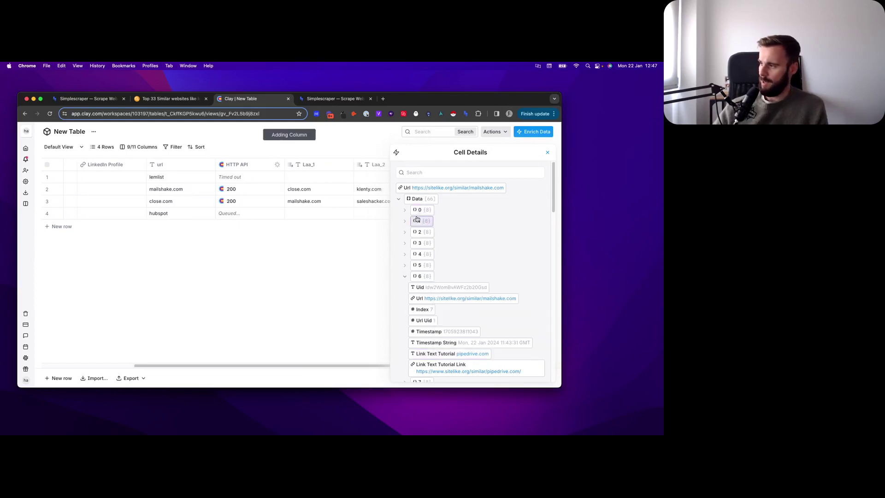
# Add data item 8's Link Text Tutorial value as a column with the suggested name Link Text Tutorial (1), and close the cell details
pyautogui.click(399, 198)
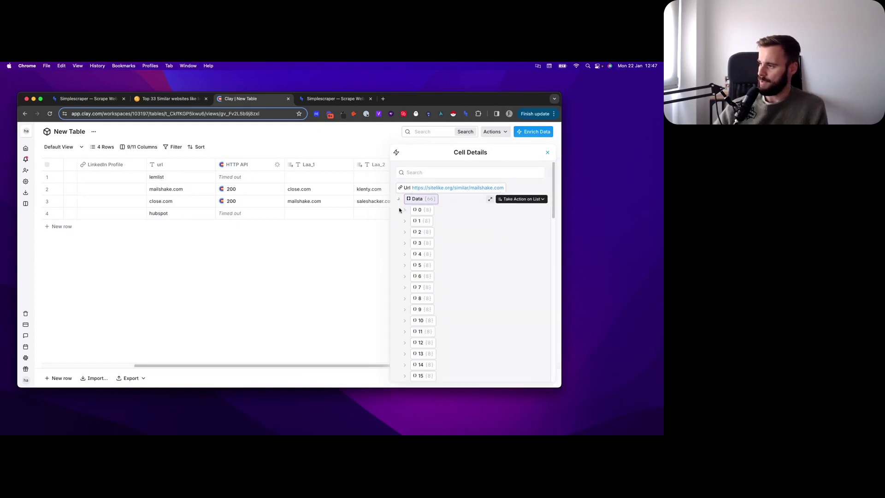
pyautogui.click(405, 299)
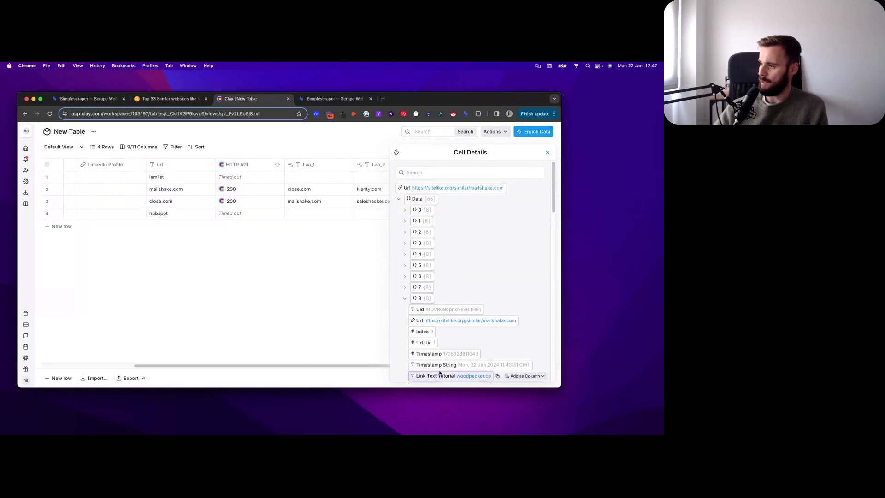
pyautogui.scroll(-1, 461, 359)
pyautogui.click(522, 345)
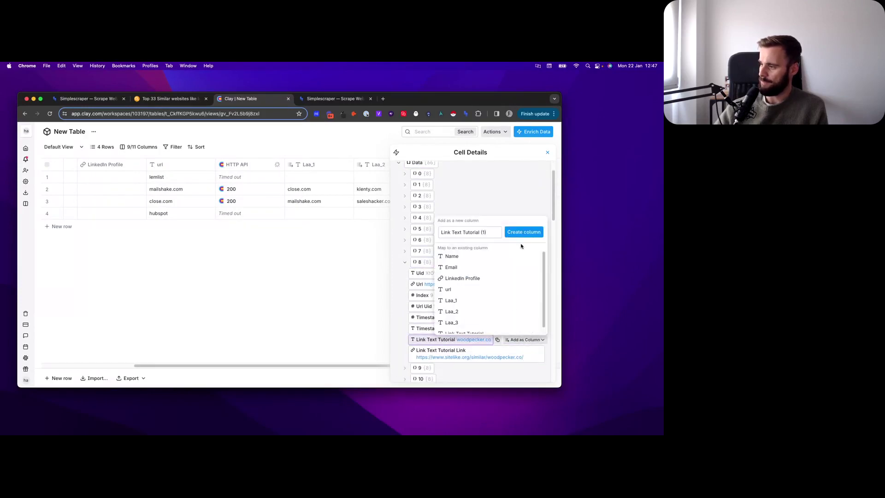
pyautogui.click(524, 232)
pyautogui.click(547, 154)
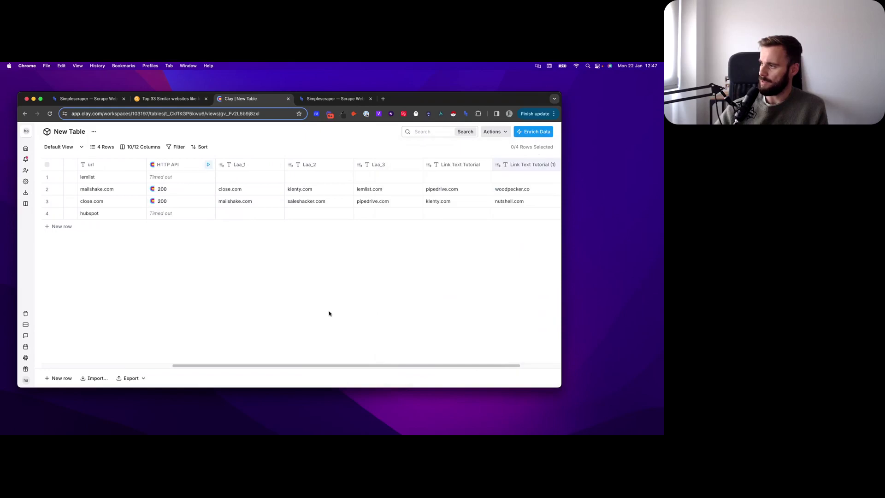
pyautogui.hscroll(1, 322, 367)
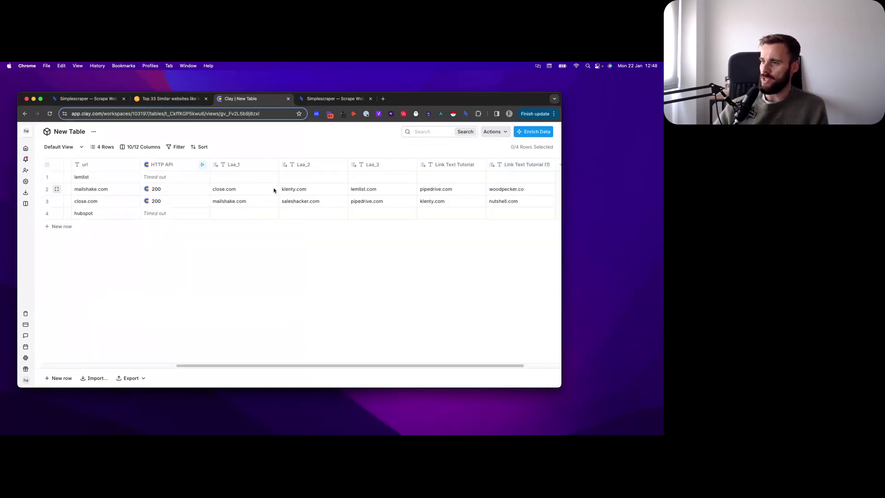
# Run the HTTP API request again for the lemlist row
pyautogui.click(196, 176)
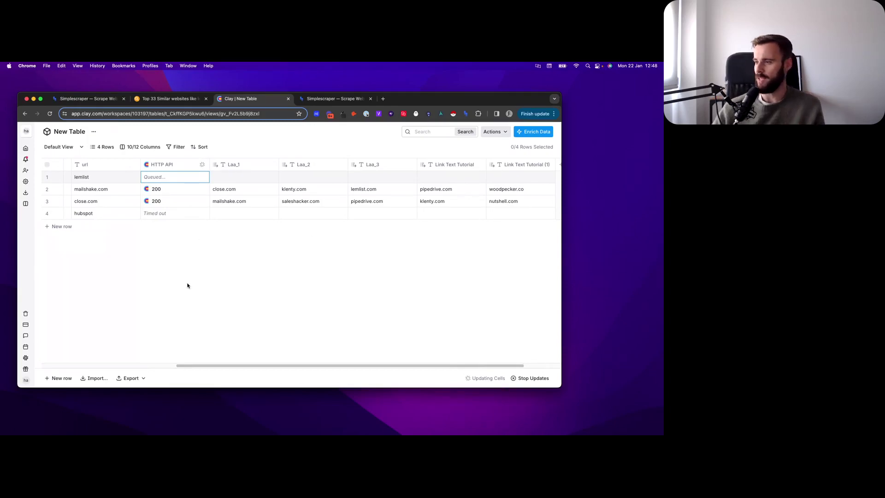
# Look over the Domain enrichment options in the enrichment catalogue, and open the Company Profile enrichment
pyautogui.moveTo(230, 365); pyautogui.dragTo(306, 366)
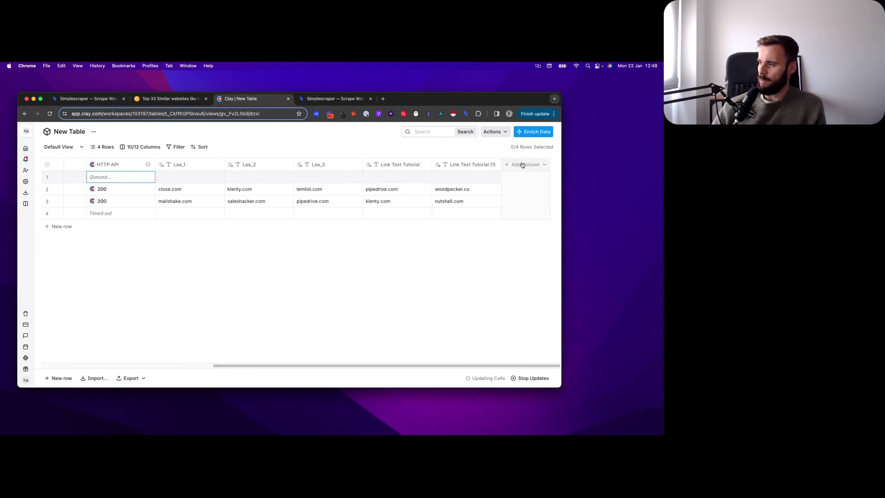
pyautogui.click(531, 132)
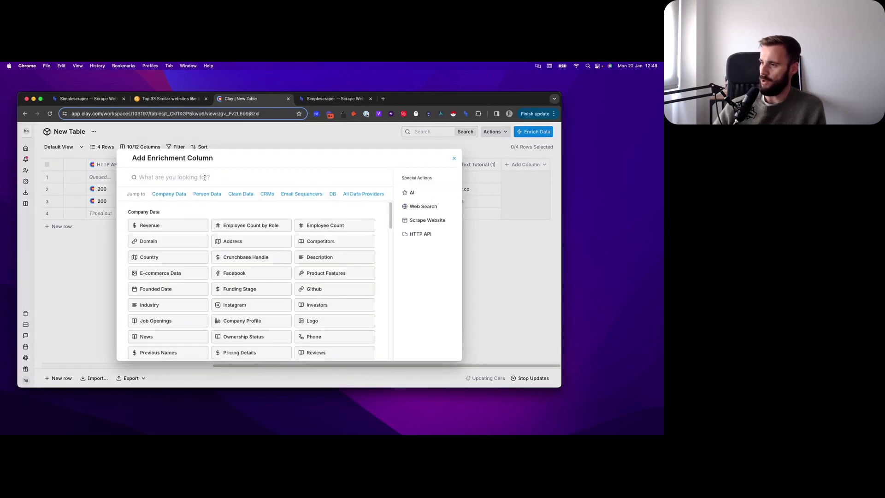
pyautogui.click(186, 241)
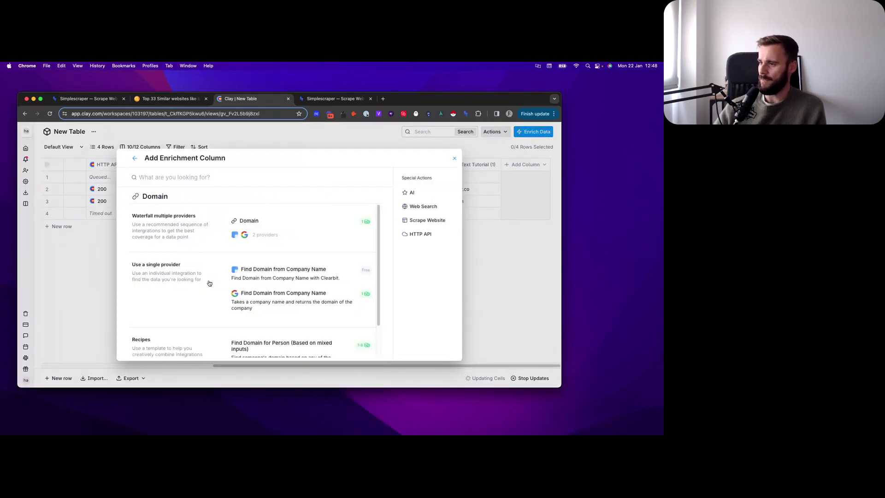
pyautogui.scroll(-2, 214, 283)
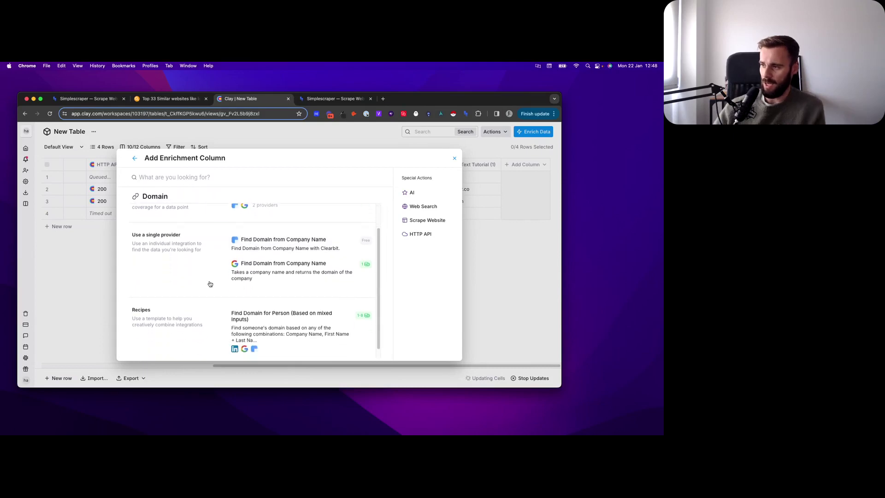
pyautogui.scroll(1, 214, 287)
pyautogui.scroll(1, 214, 288)
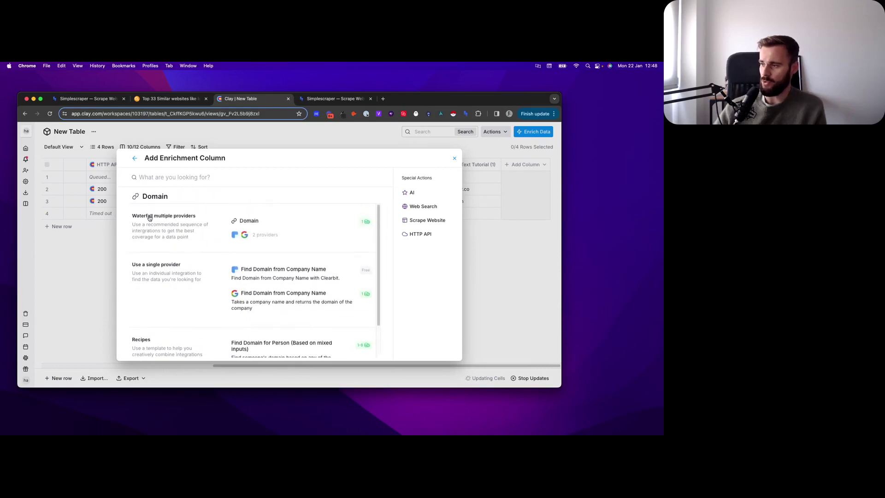
pyautogui.click(135, 158)
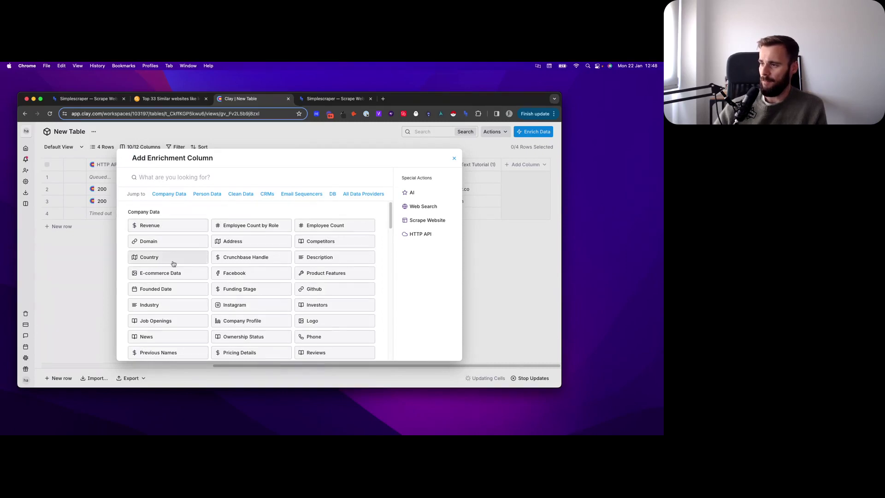
pyautogui.scroll(-2, 229, 258)
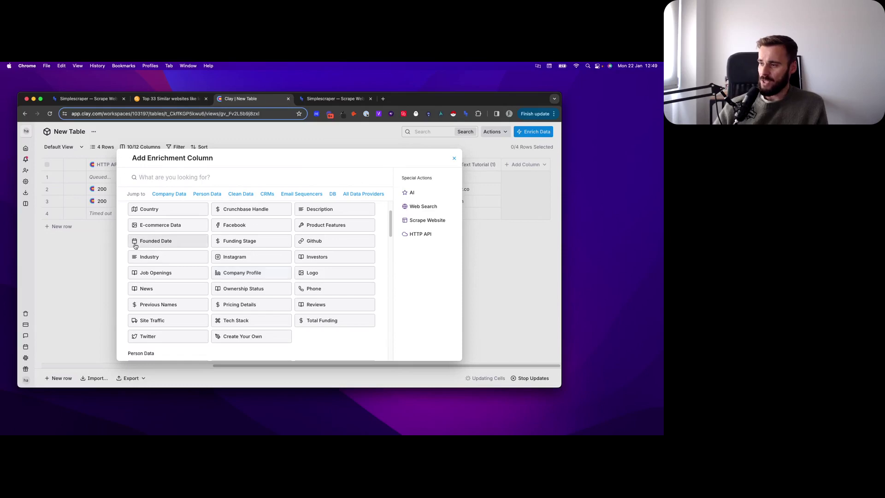
pyautogui.click(241, 272)
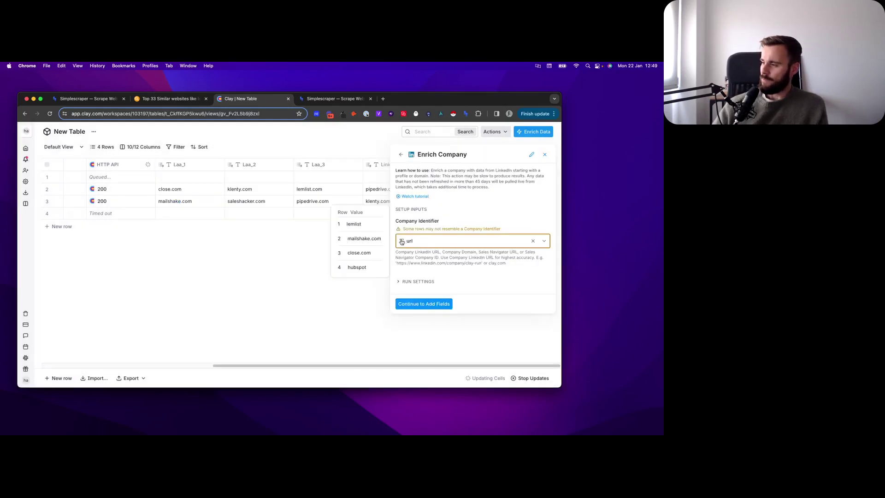
pyautogui.click(410, 305)
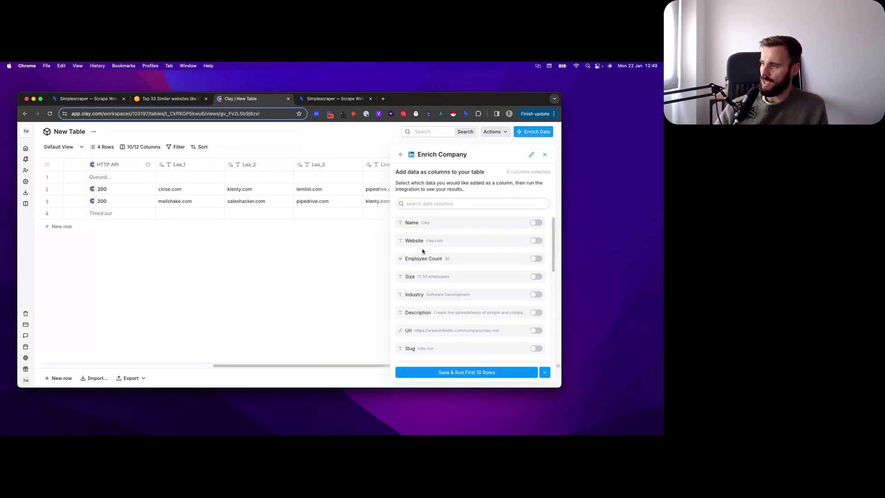
pyautogui.scroll(-1, 422, 251)
pyautogui.click(534, 243)
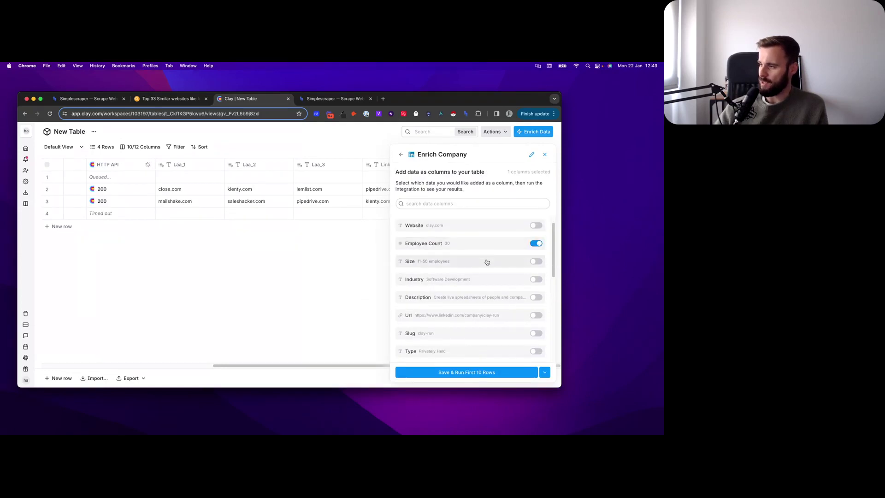
pyautogui.click(535, 280)
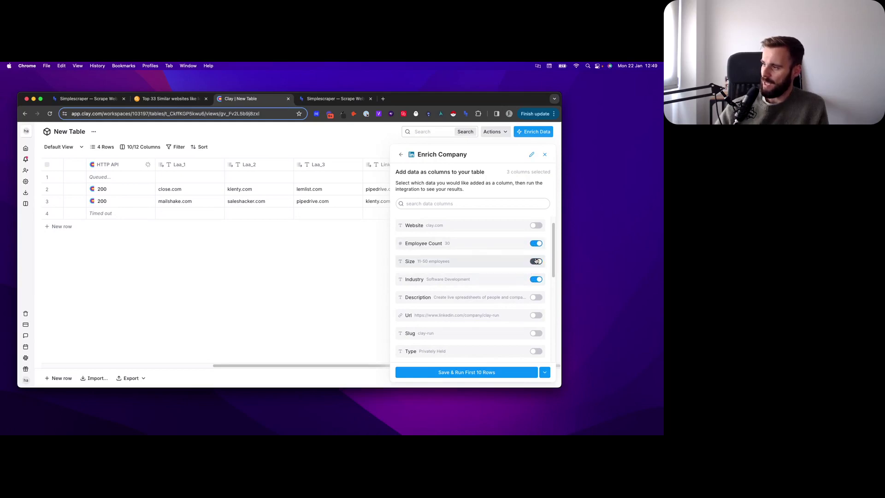
pyautogui.scroll(-1, 516, 293)
pyautogui.click(535, 292)
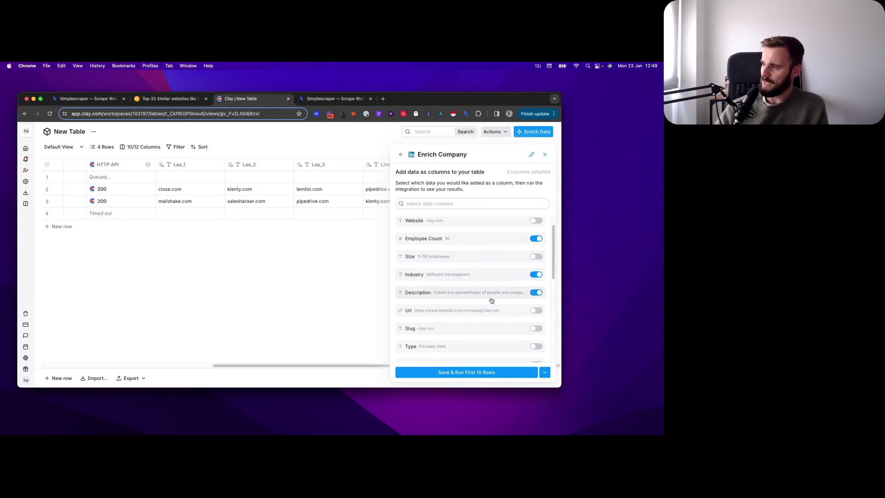
pyautogui.scroll(-2, 491, 300)
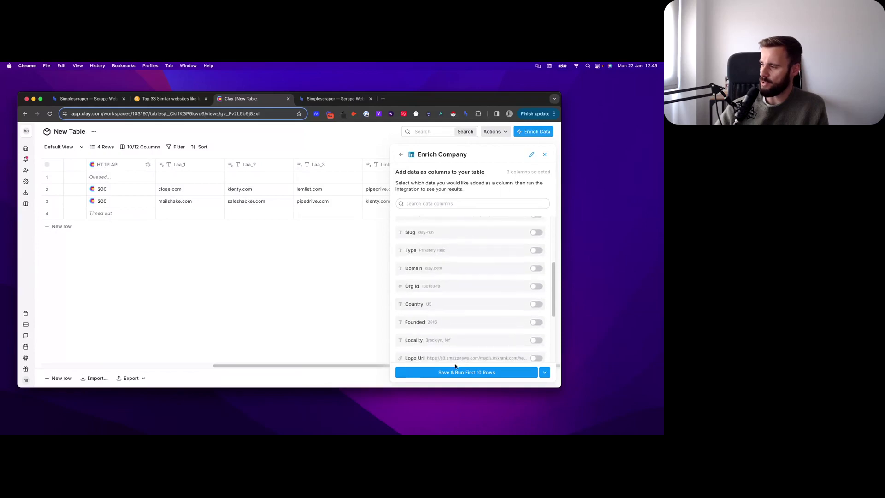
pyautogui.scroll(5, 422, 256)
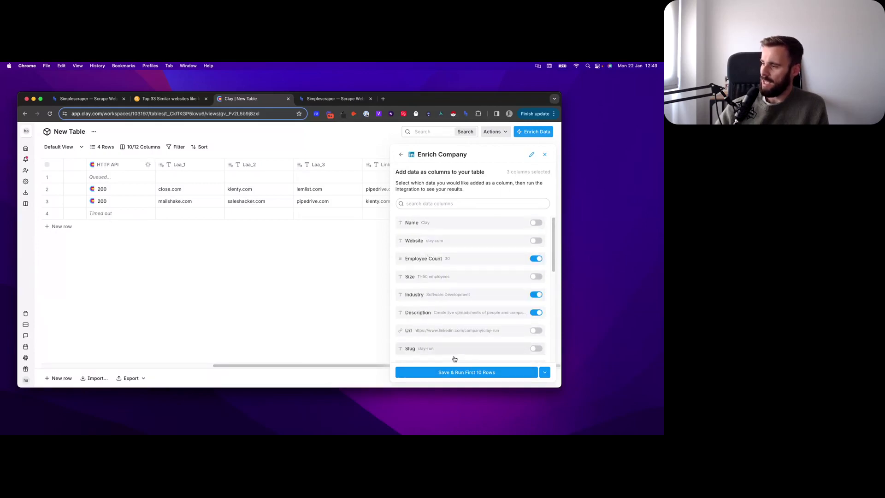
pyautogui.click(458, 373)
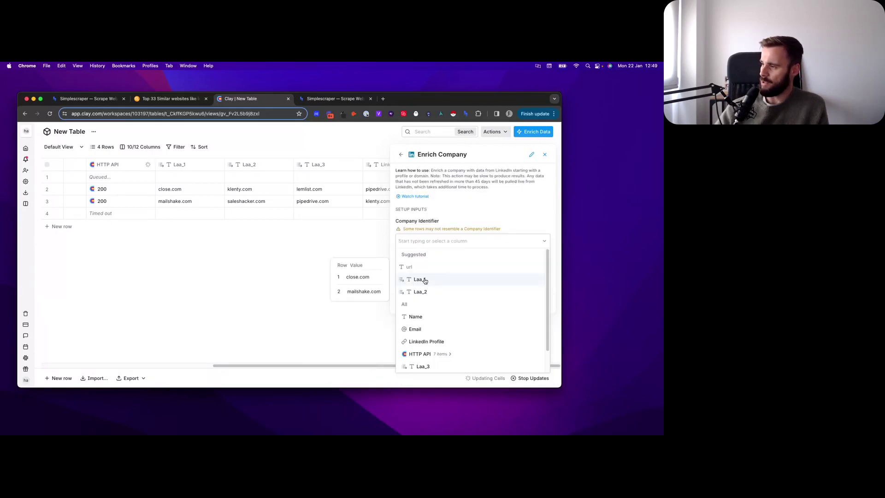
# Run Enrich Company on the first 10 rows with Laa_1 as Company Identifier, adding Employee Count, Industry and Description as columns
pyautogui.click(425, 281)
pyautogui.click(432, 298)
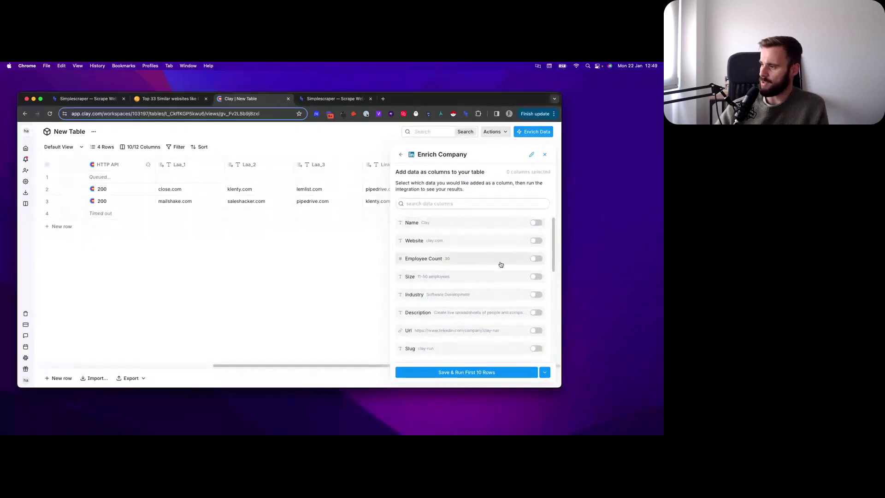
pyautogui.click(536, 259)
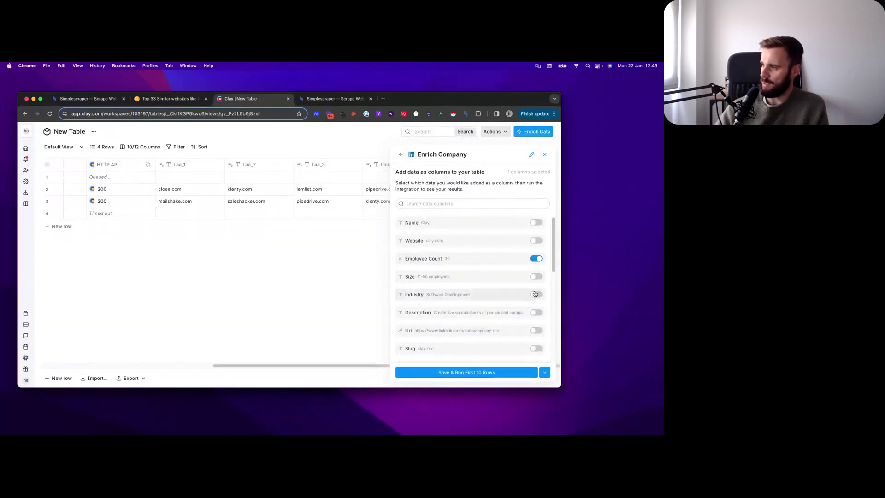
pyautogui.click(535, 295)
pyautogui.click(536, 312)
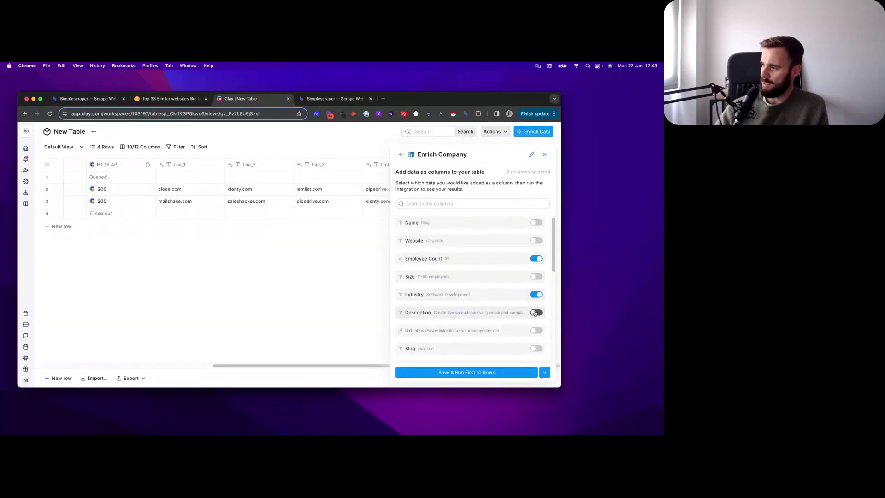
pyautogui.click(476, 373)
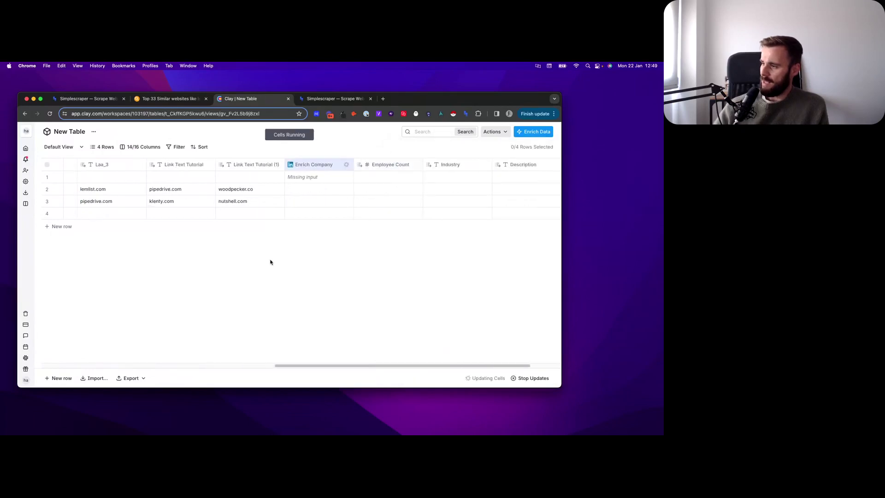
# Complete the url in row 1 as lemlist.com
pyautogui.moveTo(348, 365); pyautogui.dragTo(288, 366)
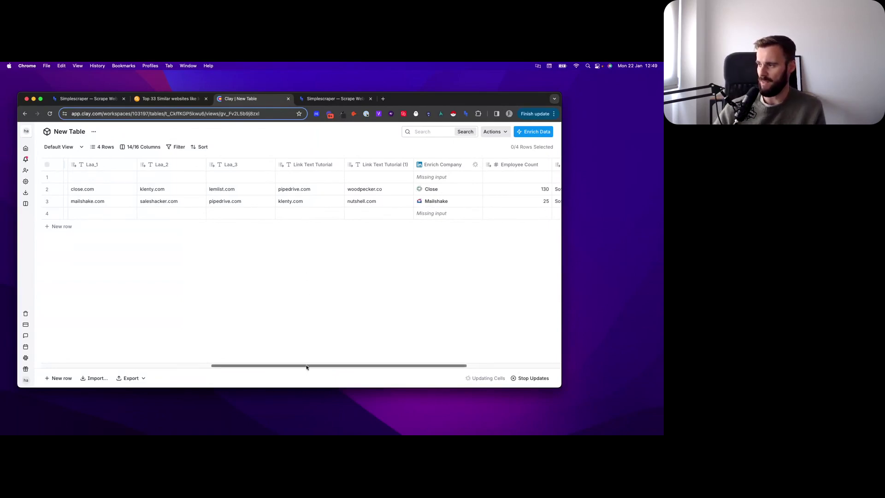
pyautogui.moveTo(306, 366); pyautogui.dragTo(366, 366)
pyautogui.hscroll(-5, 228, 365)
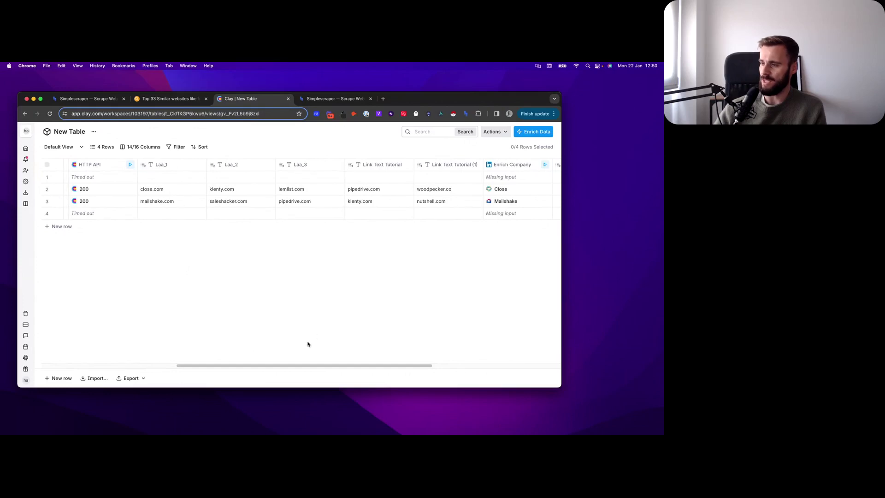
pyautogui.moveTo(294, 365); pyautogui.dragTo(325, 366)
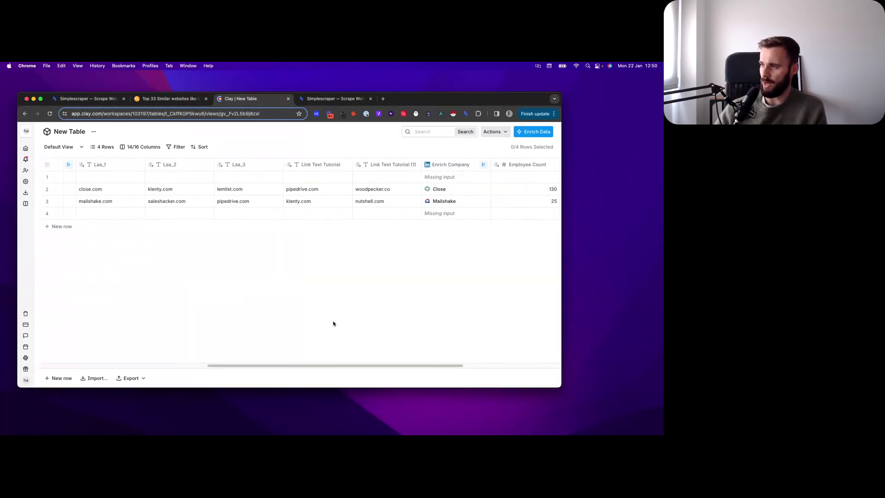
pyautogui.moveTo(337, 365); pyautogui.dragTo(279, 361)
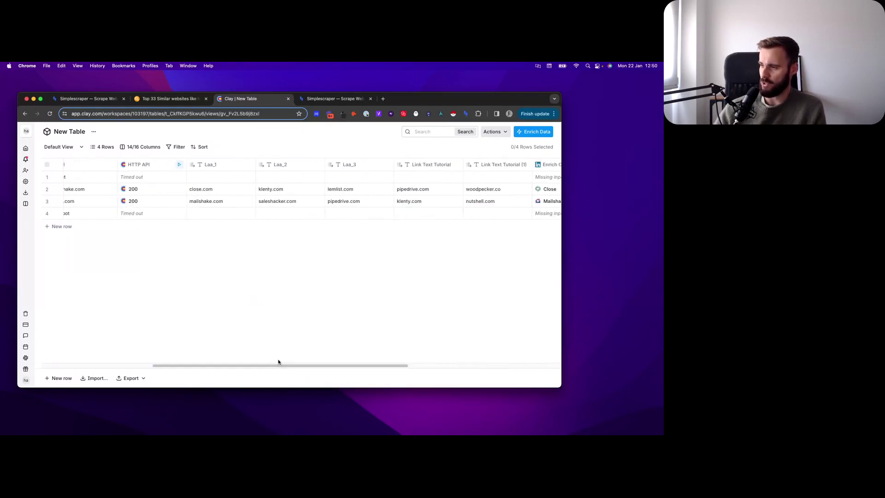
pyautogui.click(166, 180)
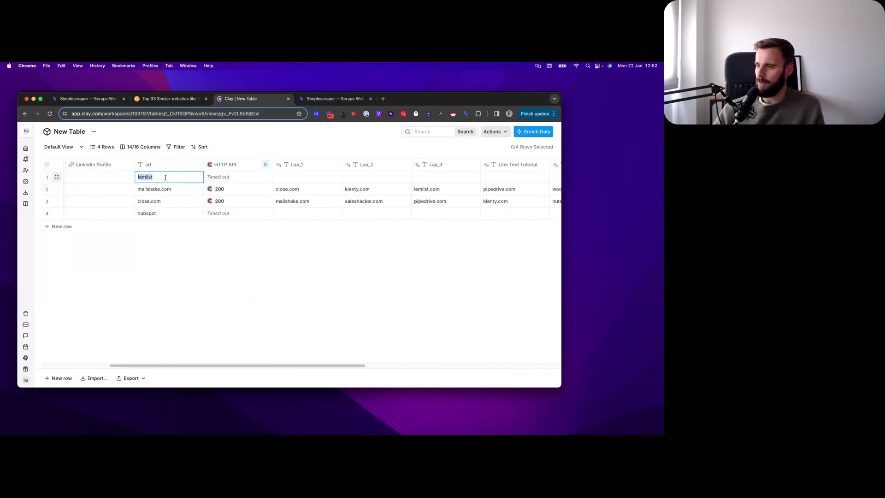
pyautogui.doubleClick(166, 178)
pyautogui.write('.c')
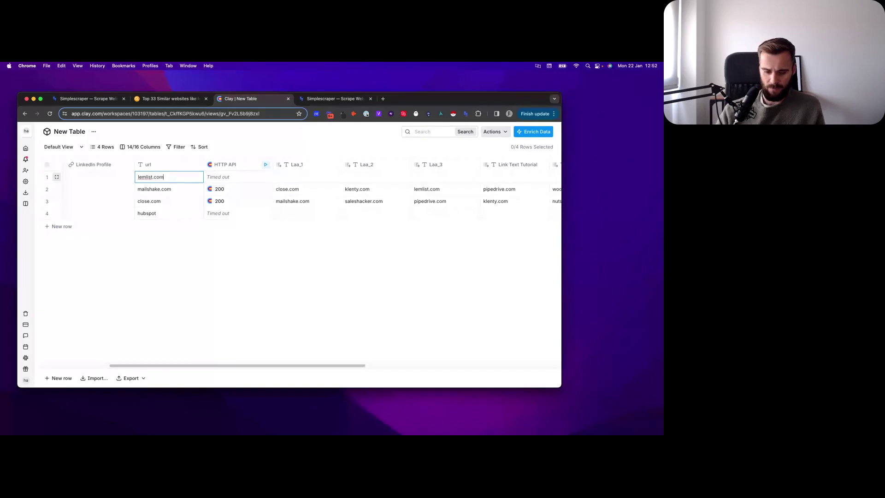
pyautogui.write('om')
pyautogui.press('Return')
# Complete the url in row 4 as hubspot.com
pyautogui.doubleClick(163, 213)
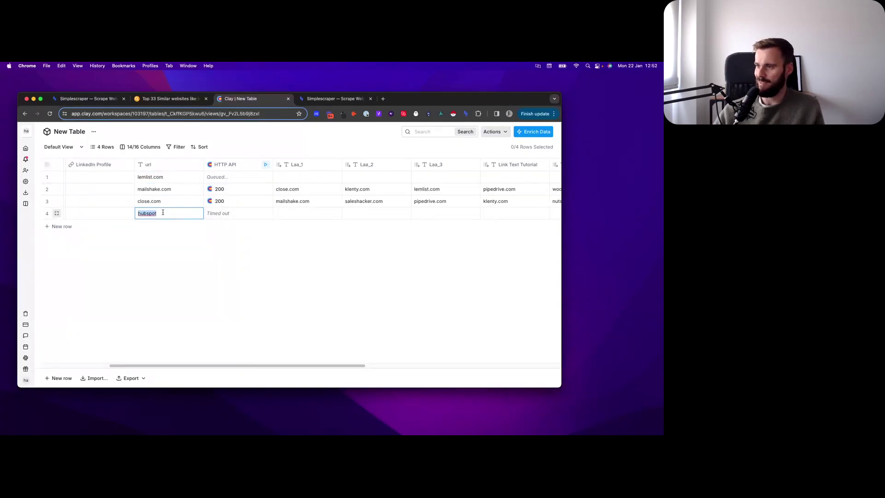
pyautogui.press('Right')
pyautogui.write('.')
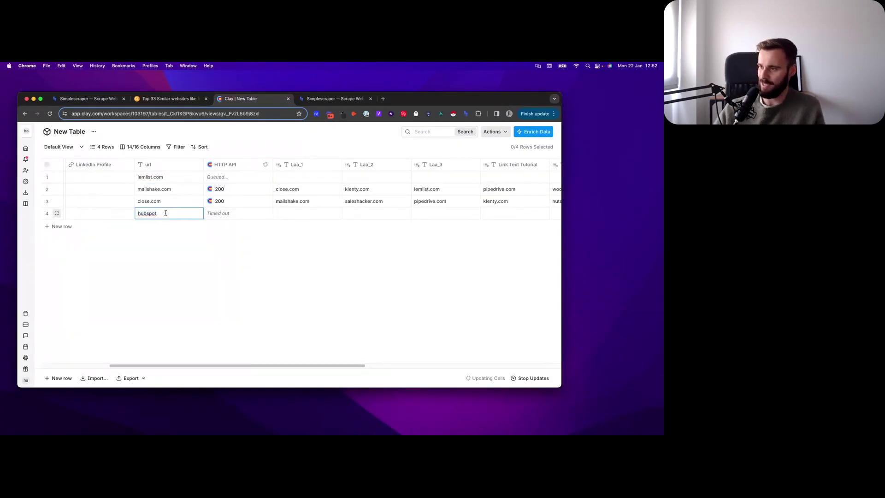
pyautogui.write('com')
pyautogui.press('Return')
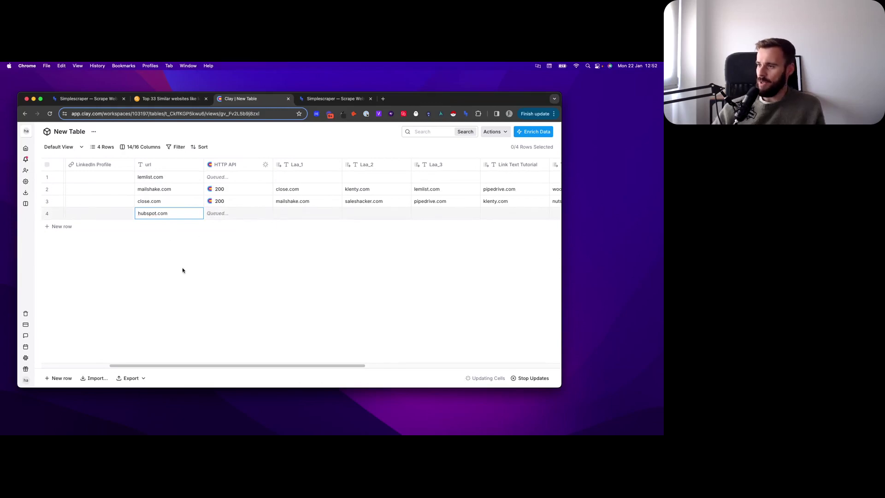
# Examine the HTTP API status, similar-site columns and company enrichment data across all rows, including lemlist.com and hubspot.com
pyautogui.moveTo(216, 365); pyautogui.dragTo(244, 366)
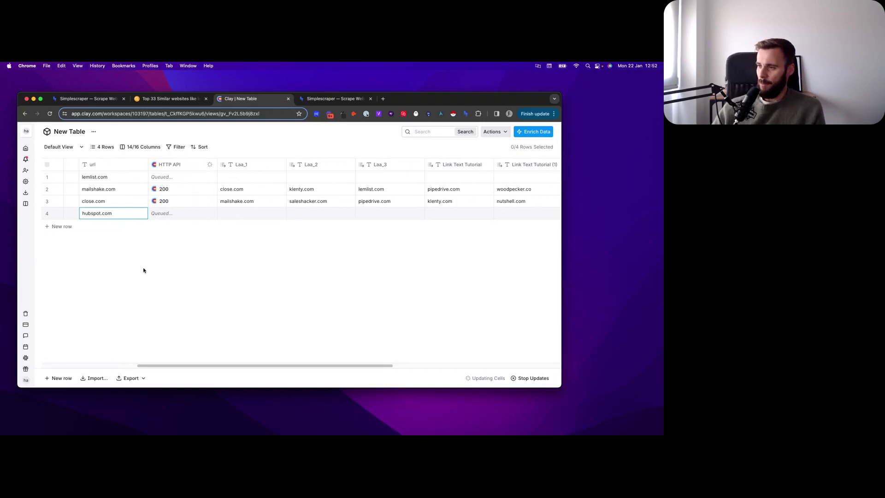
pyautogui.moveTo(206, 367); pyautogui.dragTo(213, 367)
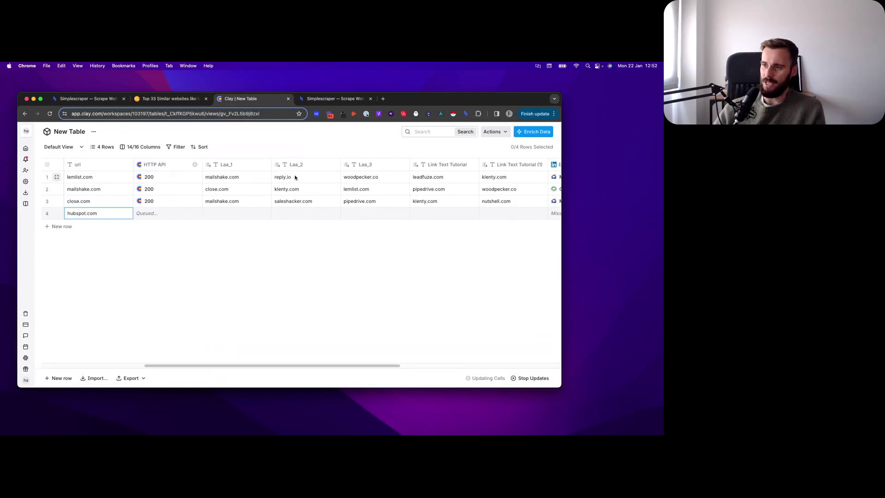
pyautogui.moveTo(261, 367); pyautogui.dragTo(304, 367)
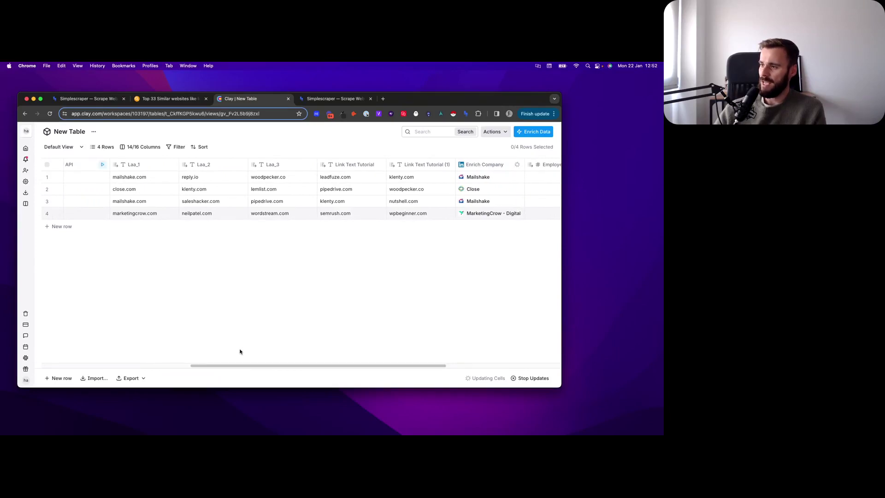
pyautogui.moveTo(247, 367); pyautogui.dragTo(242, 367)
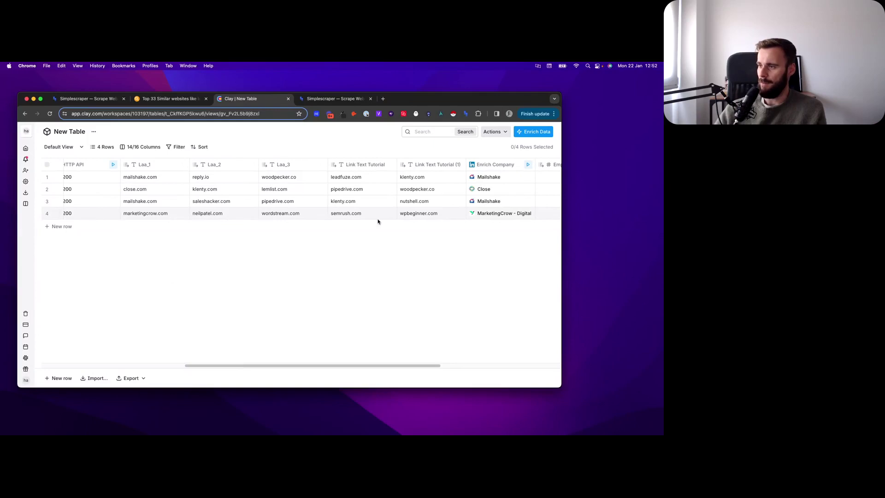
pyautogui.moveTo(258, 367); pyautogui.dragTo(287, 368)
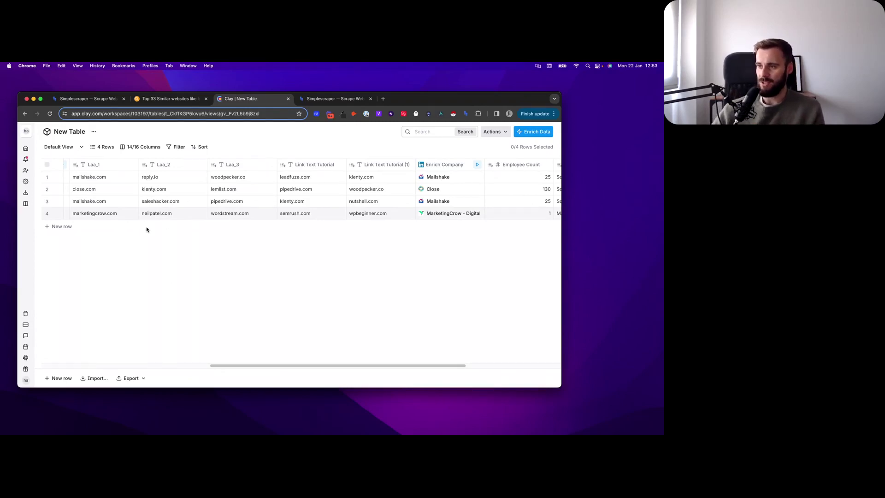
pyautogui.moveTo(232, 366); pyautogui.dragTo(234, 366)
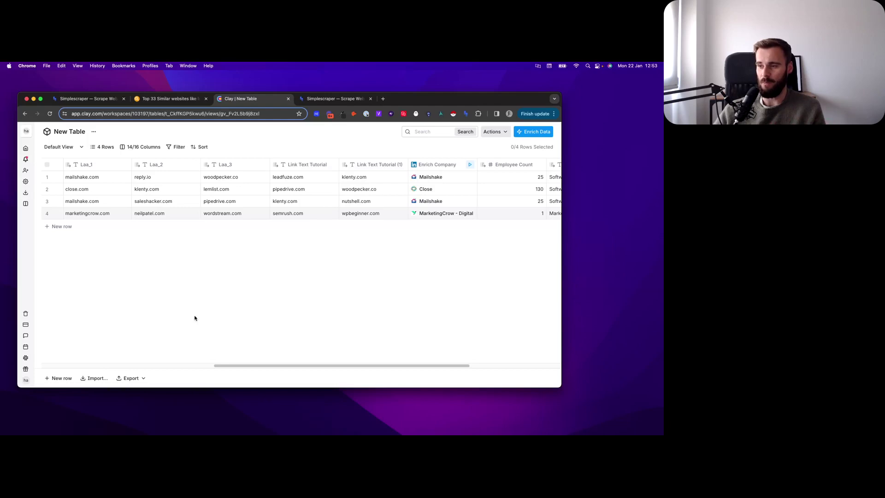
pyautogui.moveTo(249, 367); pyautogui.dragTo(217, 366)
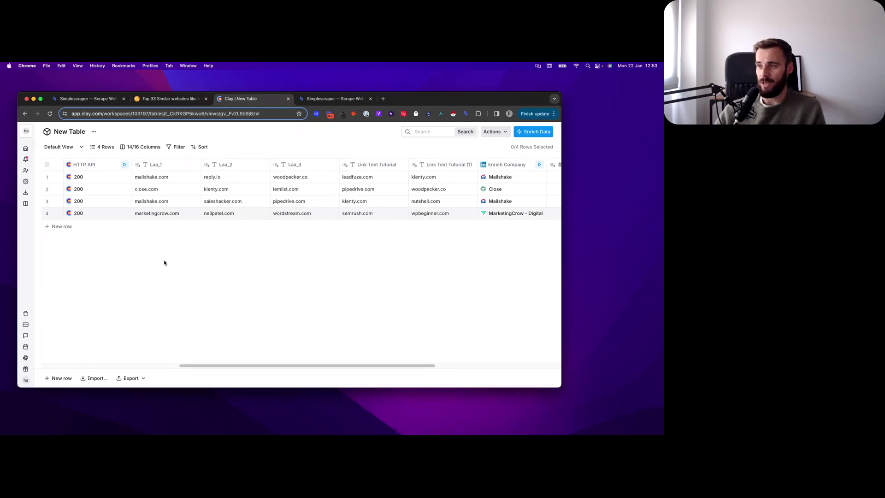
pyautogui.moveTo(241, 365); pyautogui.dragTo(203, 361)
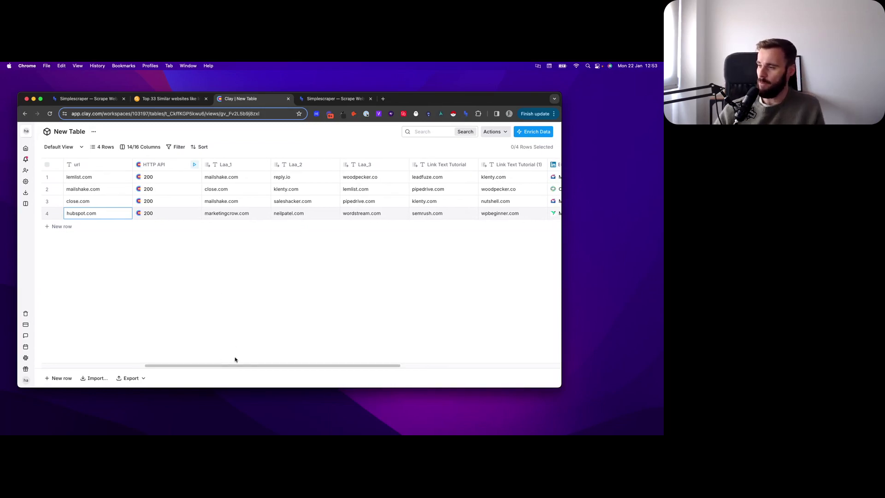
pyautogui.moveTo(236, 366); pyautogui.dragTo(269, 369)
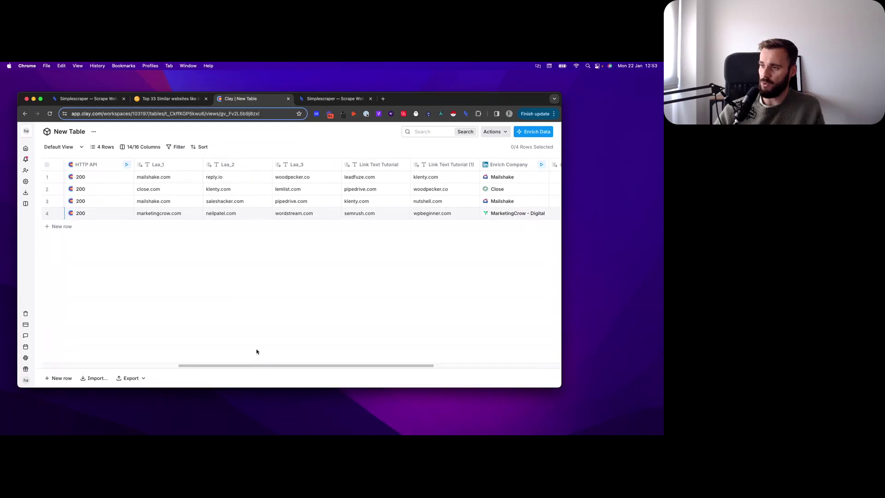